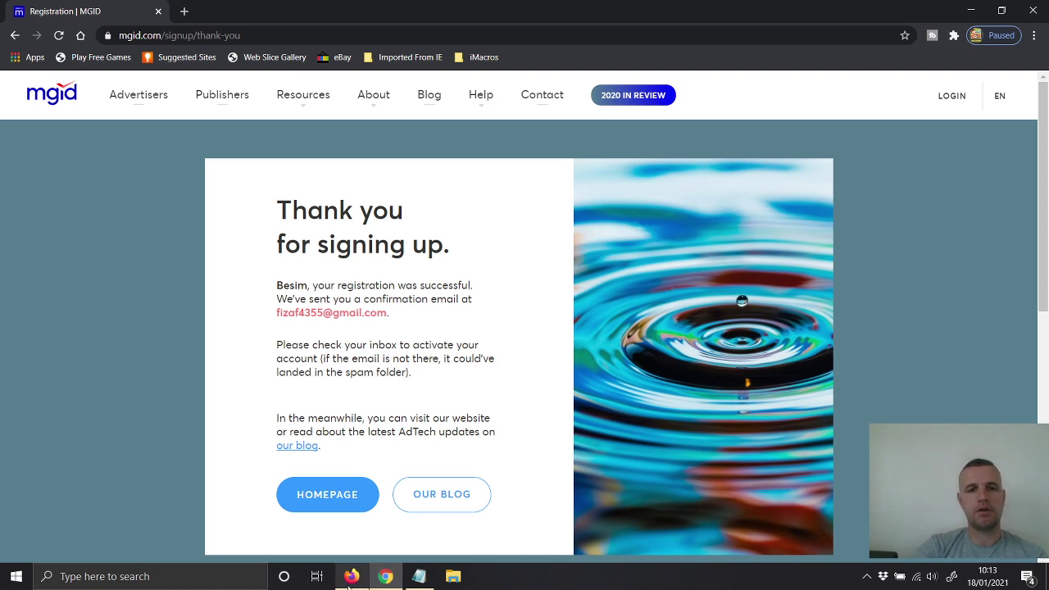
# Step: Open Gmail in a new Firefox tab and follow the activation link in the 'Registration in Mgid Dashboard' email
pyautogui.click(351, 577)
pyautogui.click(318, 12)
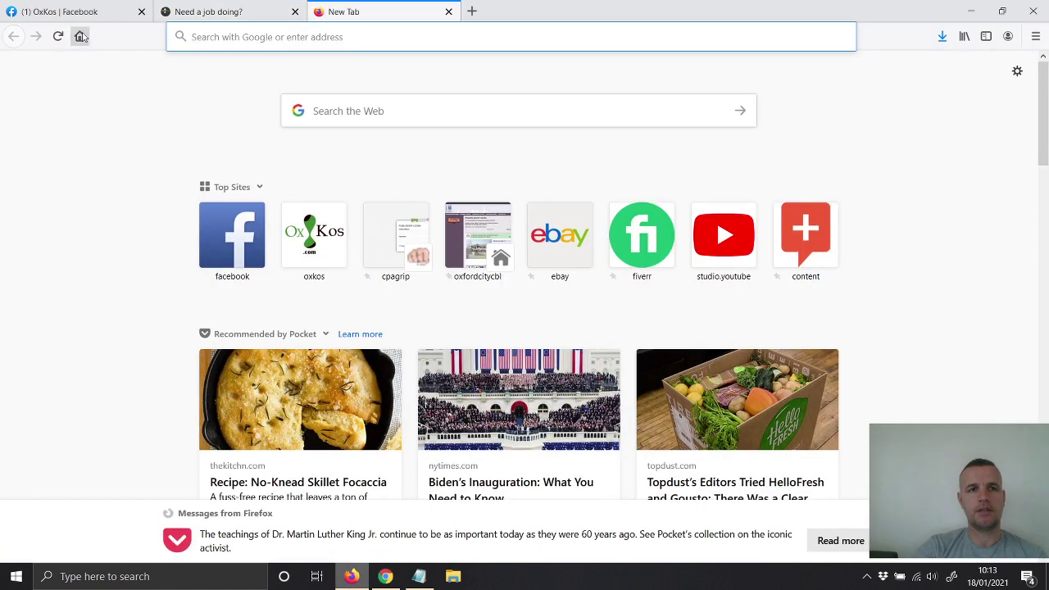
pyautogui.click(79, 36)
pyautogui.click(988, 73)
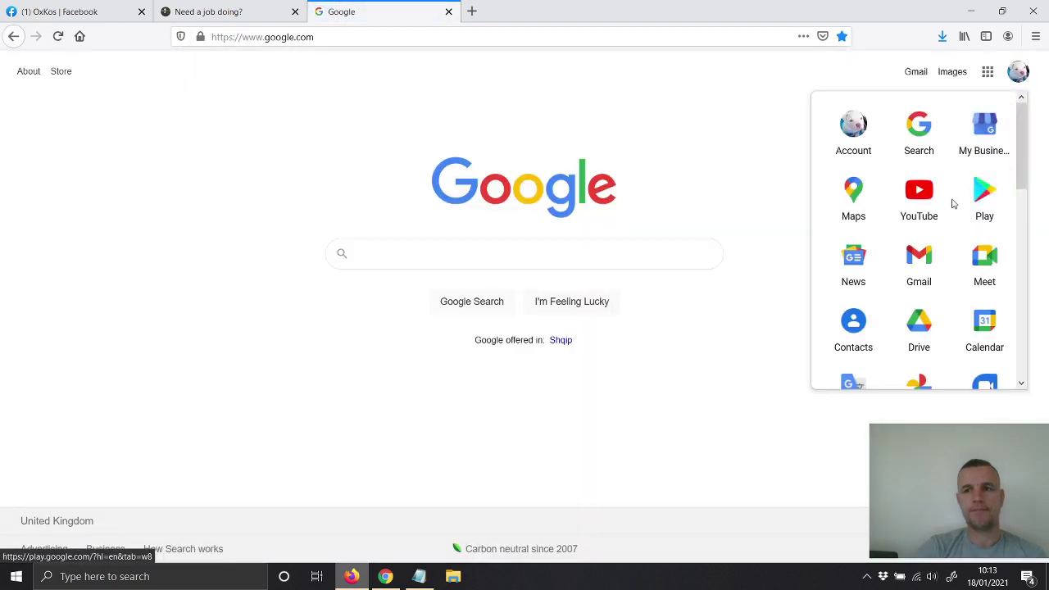
pyautogui.click(910, 262)
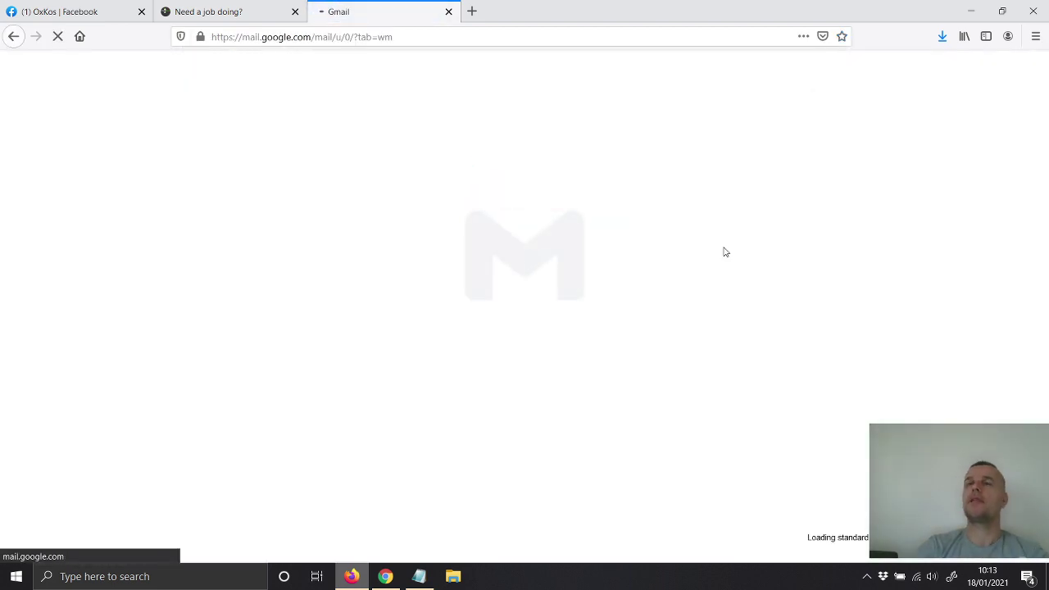
pyautogui.click(74, 169)
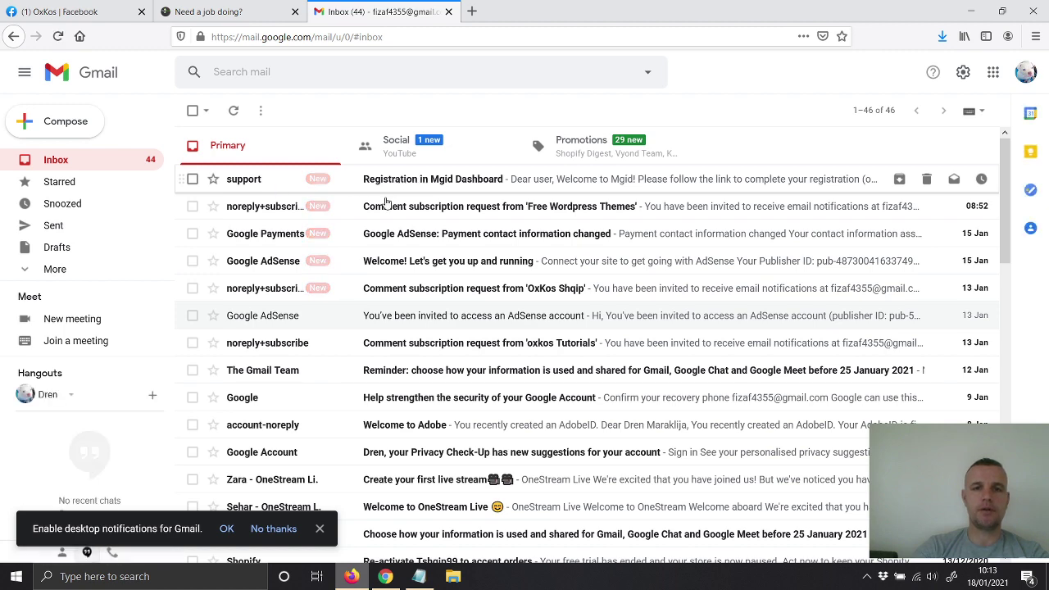
pyautogui.click(413, 180)
pyautogui.click(337, 272)
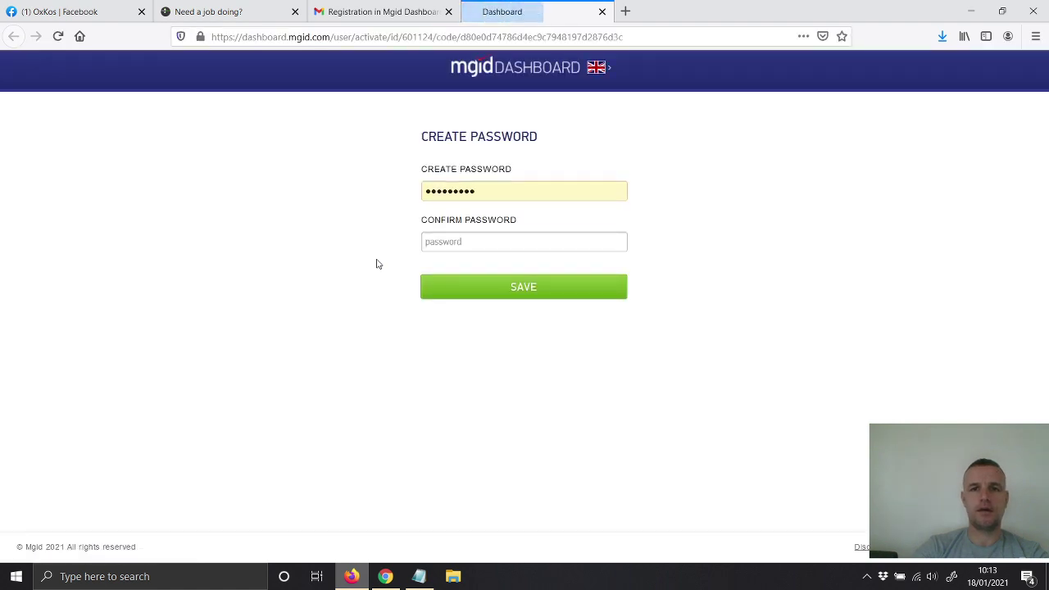
# Step: Copy the MGID activation page address from Firefox and load it in a new Chrome tab
pyautogui.click(419, 580)
pyautogui.rightClick(280, 109)
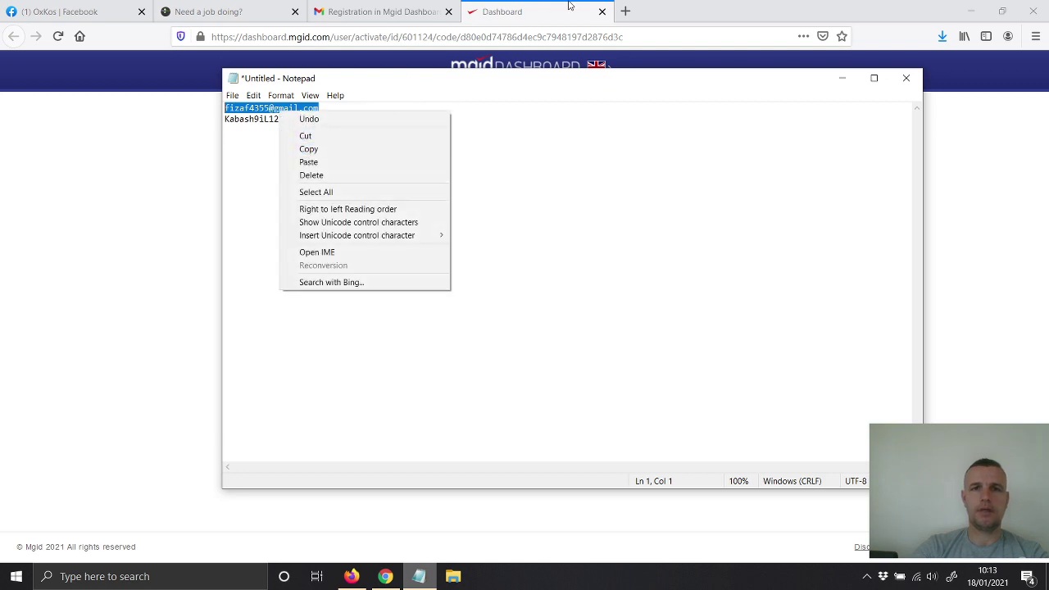
pyautogui.click(529, 36)
pyautogui.rightClick(529, 36)
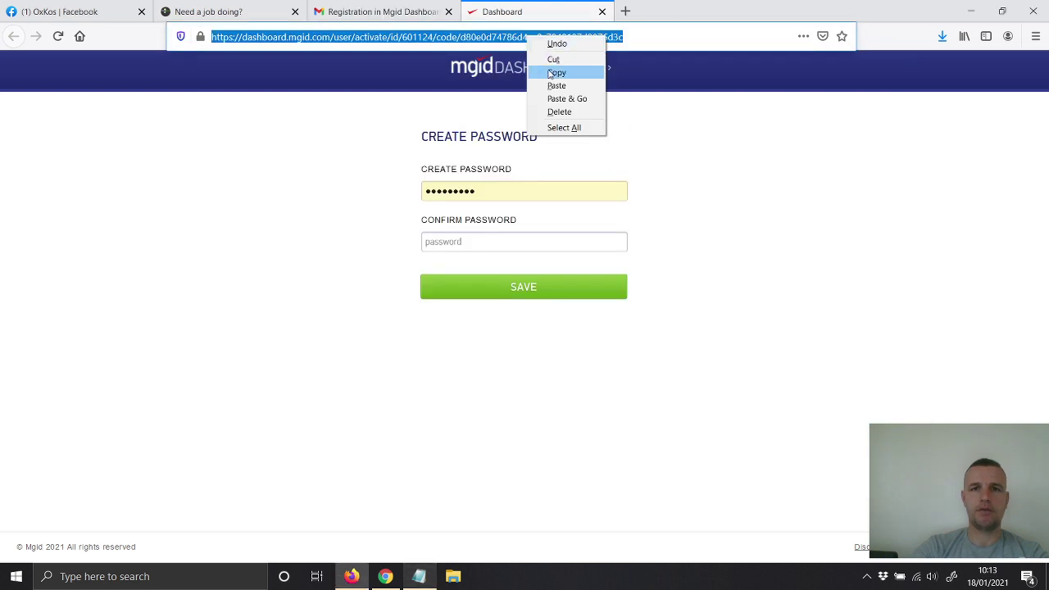
pyautogui.click(555, 73)
pyautogui.click(602, 11)
pyautogui.click(385, 576)
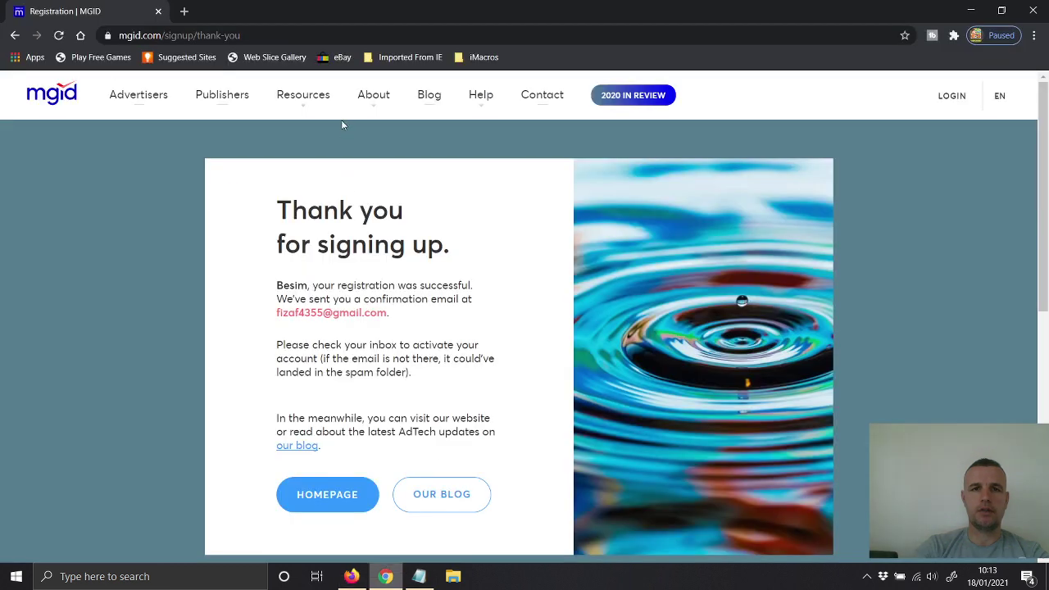
pyautogui.click(184, 11)
pyautogui.rightClick(211, 35)
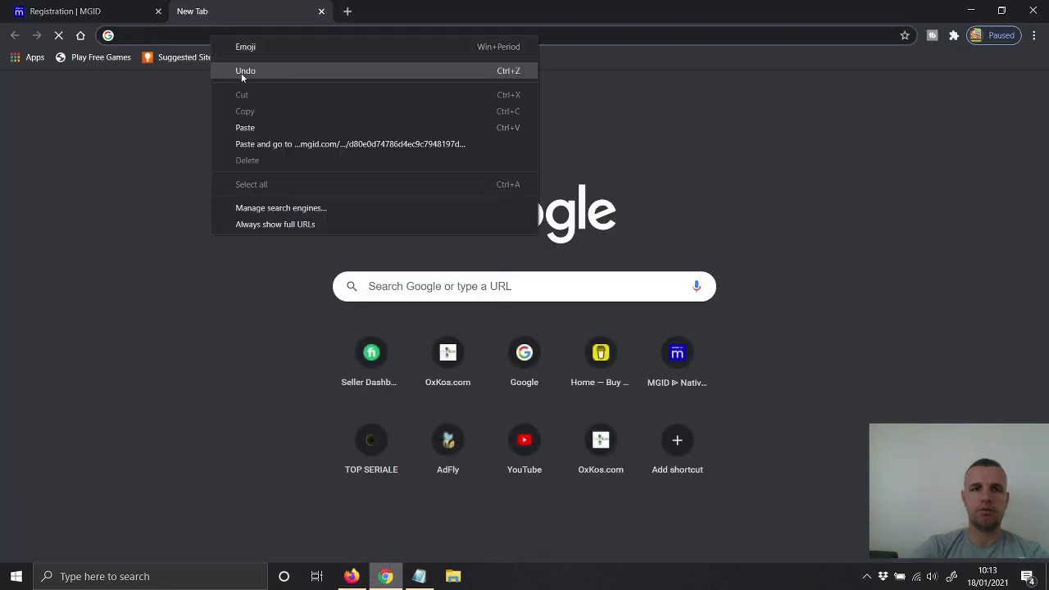
pyautogui.click(245, 127)
pyautogui.press('Return')
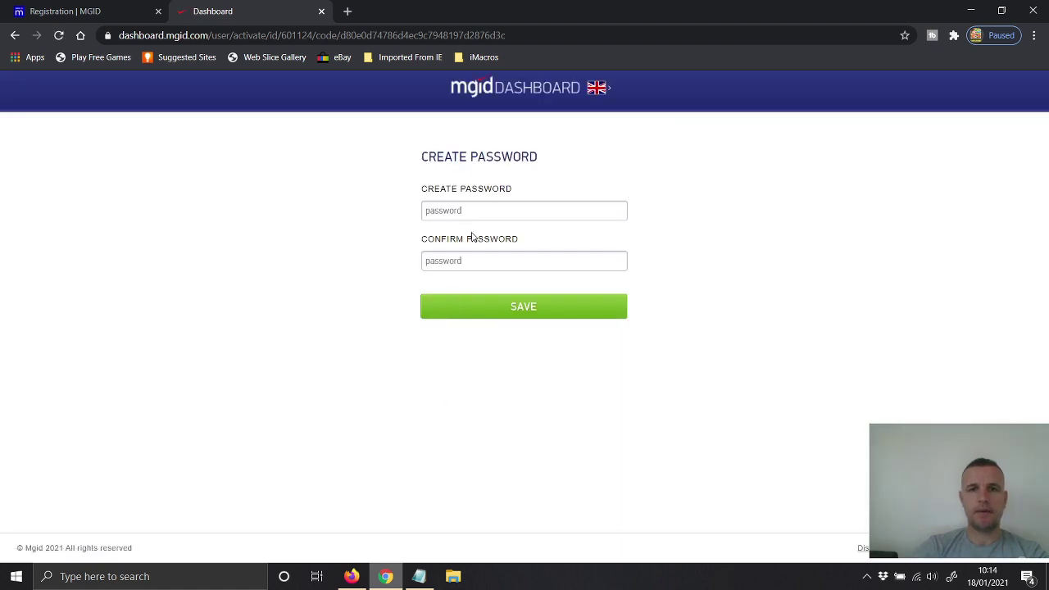
# Step: Paste the saved password from the notes into Create and Confirm Password, then save
pyautogui.click(419, 576)
pyautogui.moveTo(280, 121); pyautogui.dragTo(228, 120)
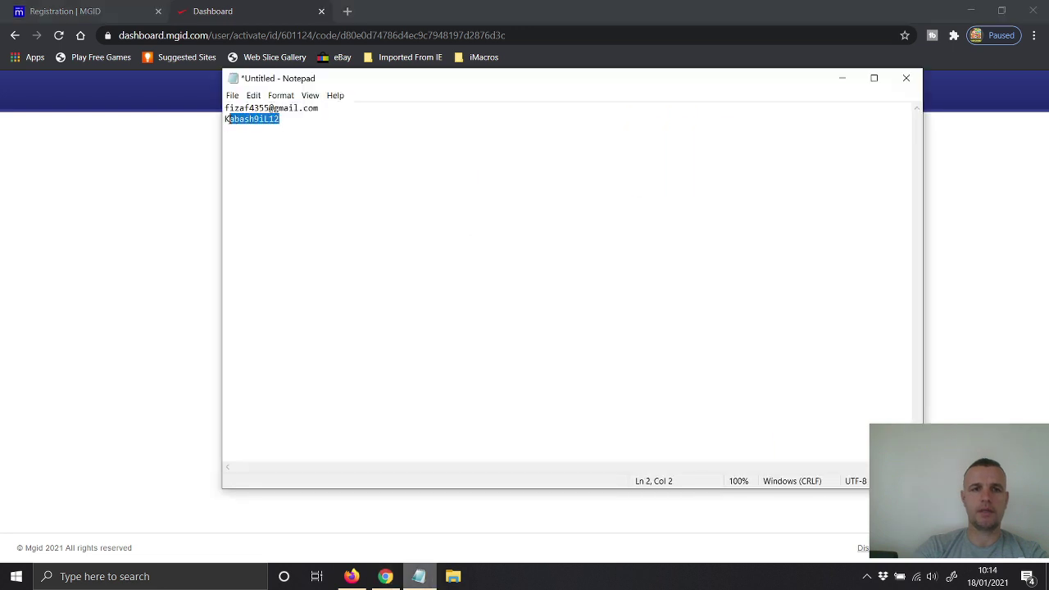
pyautogui.rightClick(235, 119)
pyautogui.click(262, 155)
pyautogui.click(159, 203)
pyautogui.click(466, 207)
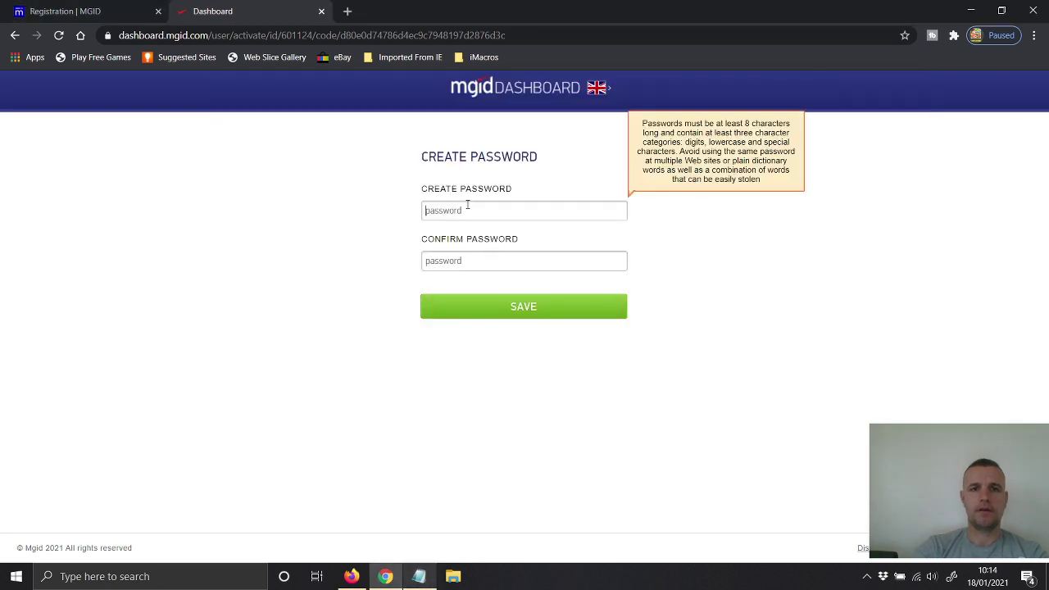
pyautogui.hotkey('ctrl', 'v')
pyautogui.press('Tab')
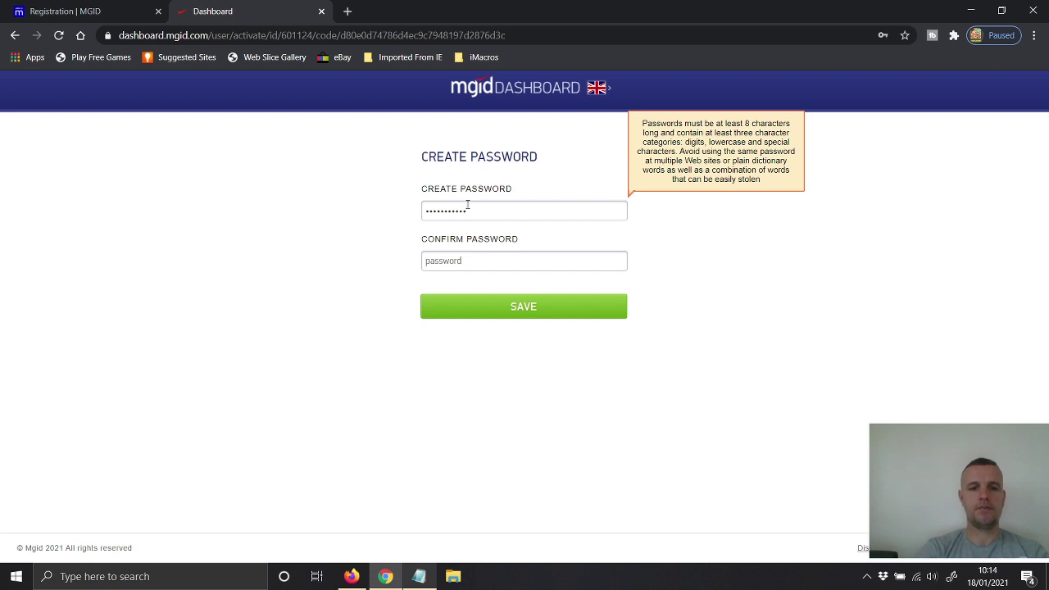
pyautogui.hotkey('ctrl', 'v')
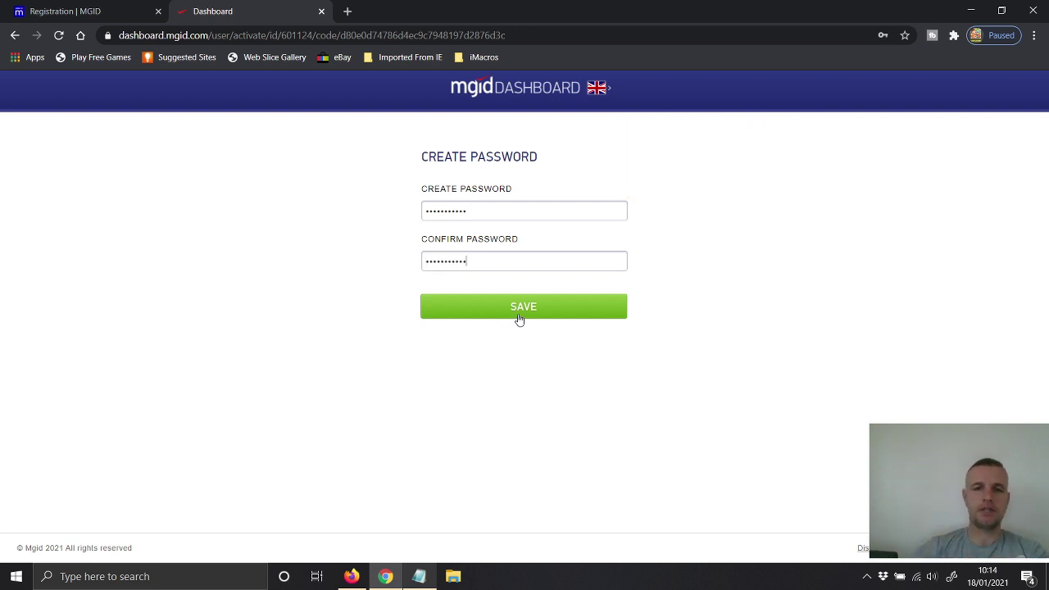
pyautogui.click(518, 313)
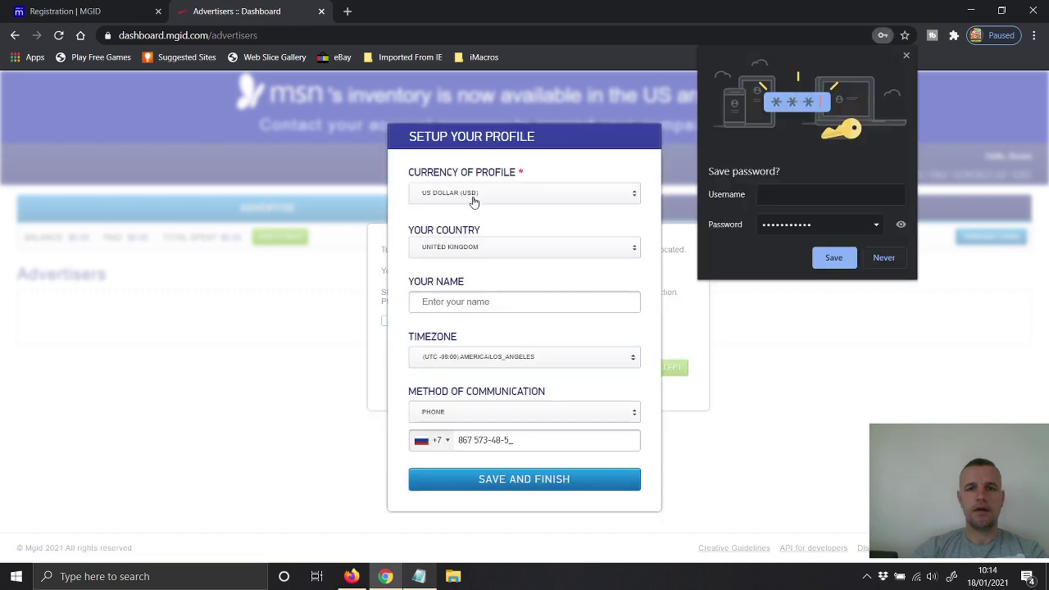
# Step: Choose EUROPEAN EURO (EUR) as profile currency and enter the account holder's full name
pyautogui.click(491, 197)
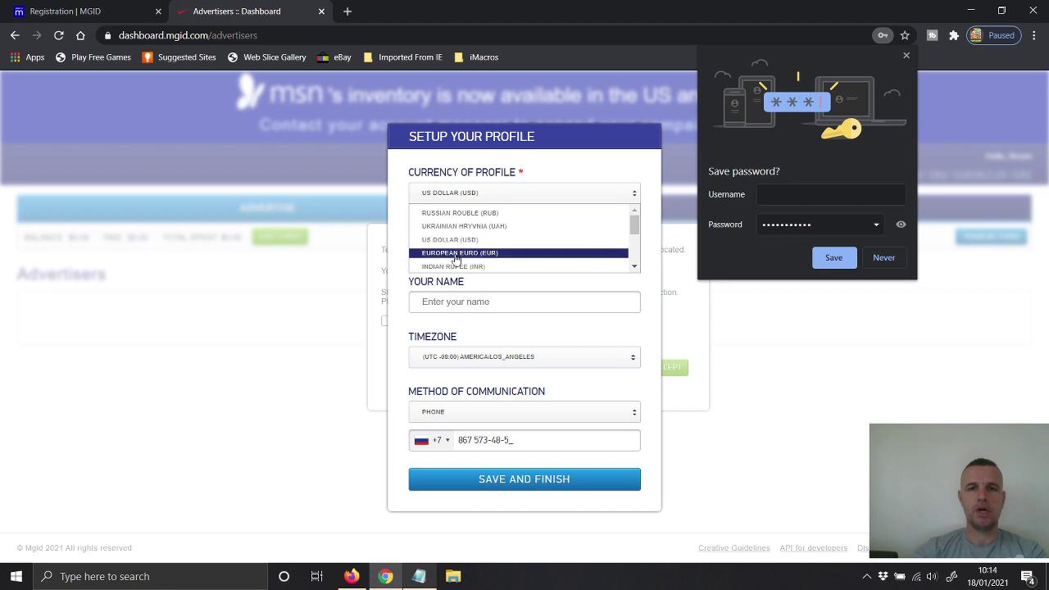
pyautogui.click(456, 254)
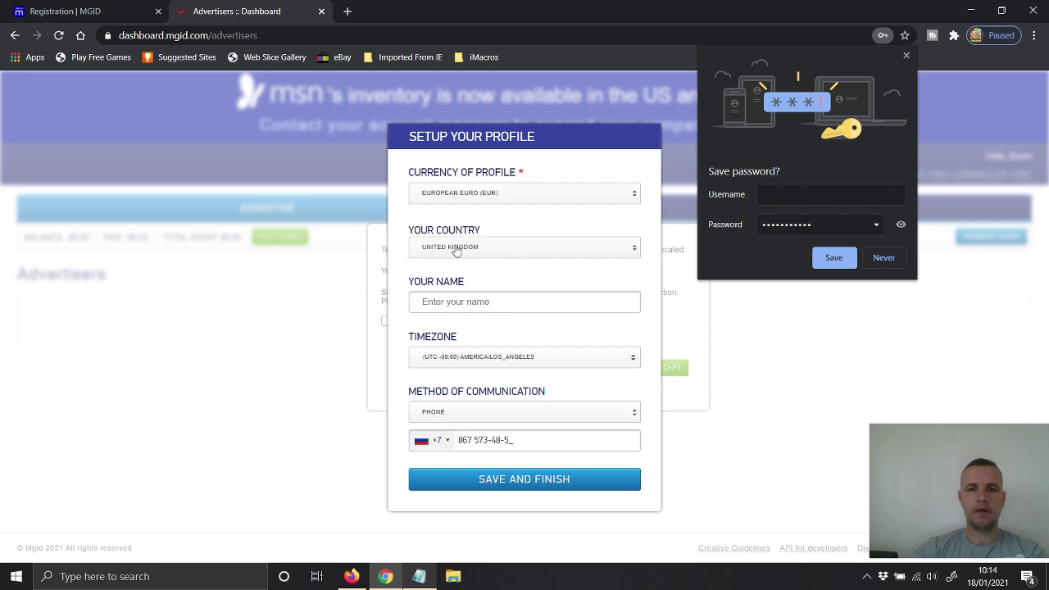
pyautogui.click(449, 304)
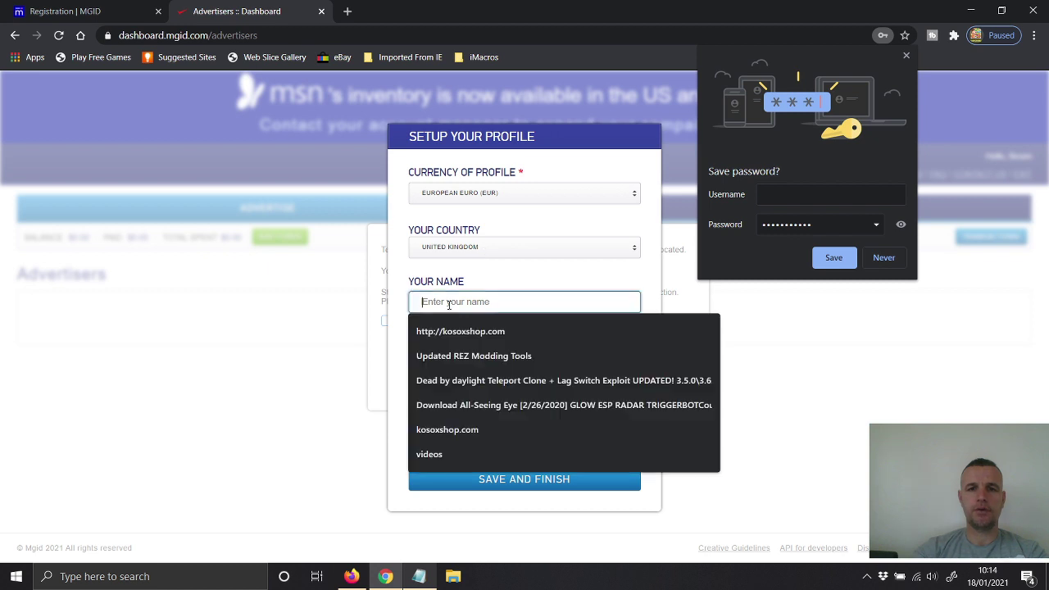
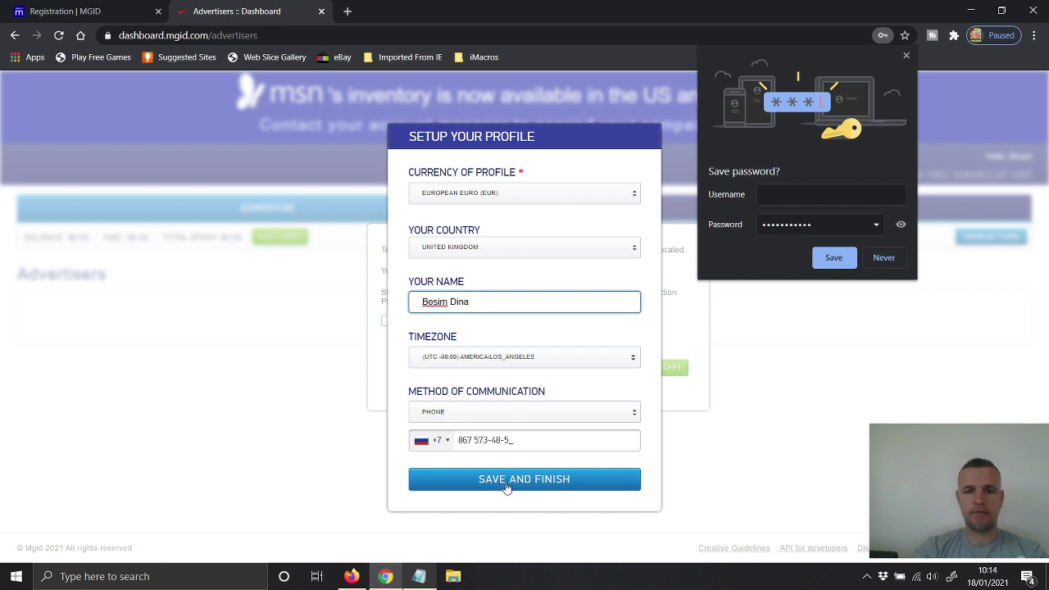
# Step: Set the phone code to United Kingdom +44, enter the phone number, and let the browser save the password
pyautogui.click(440, 444)
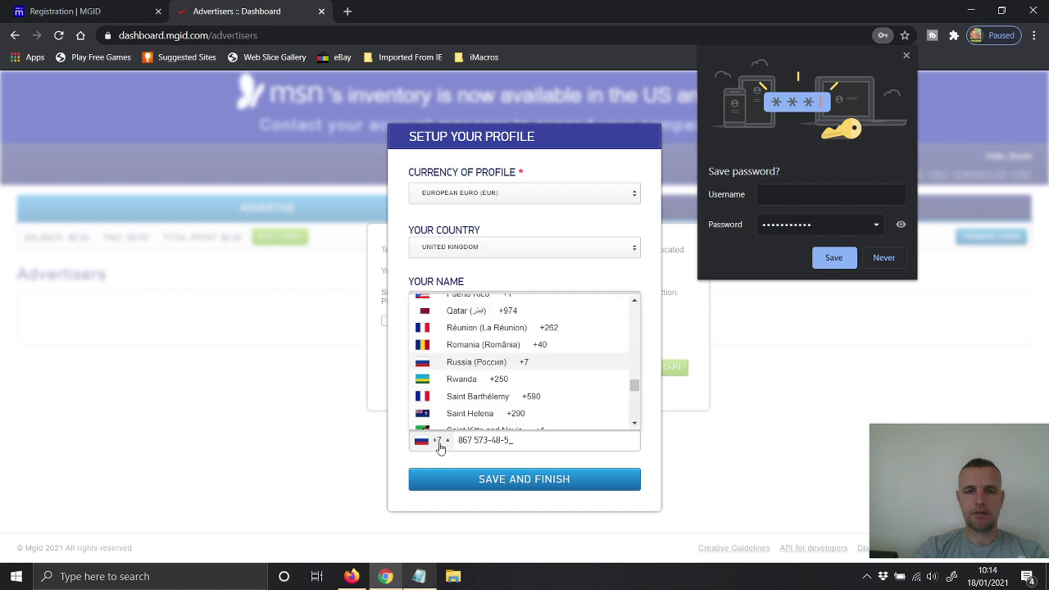
pyautogui.moveTo(634, 390); pyautogui.dragTo(634, 412)
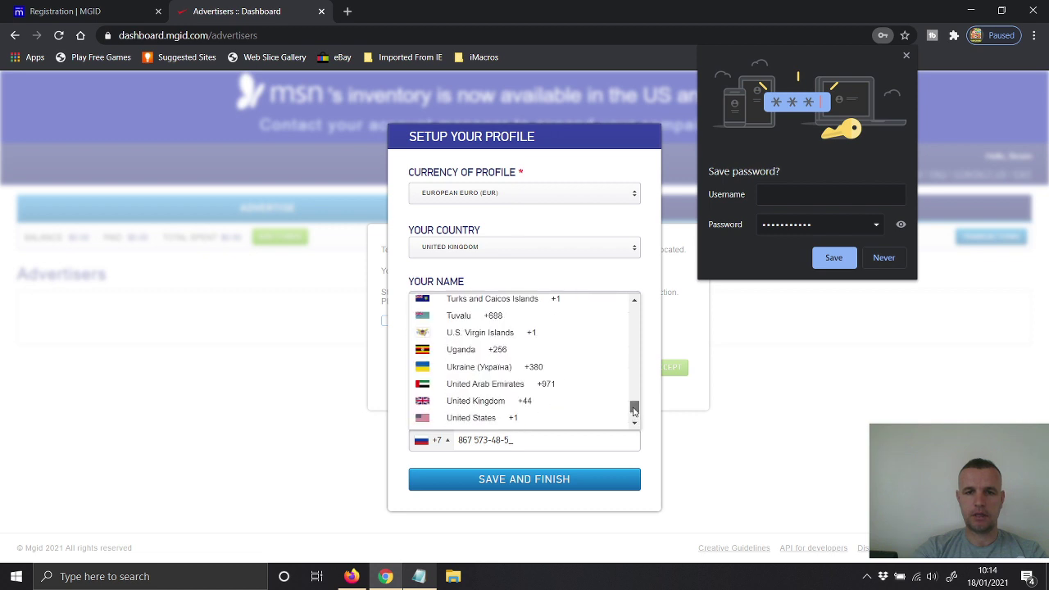
pyautogui.moveTo(633, 411); pyautogui.dragTo(633, 411)
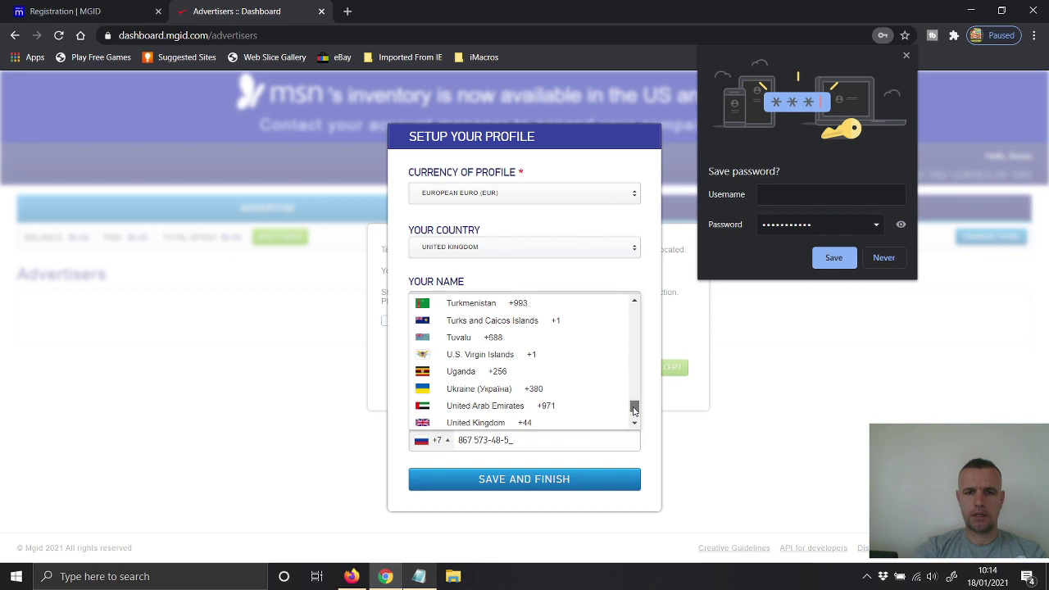
pyautogui.click(500, 422)
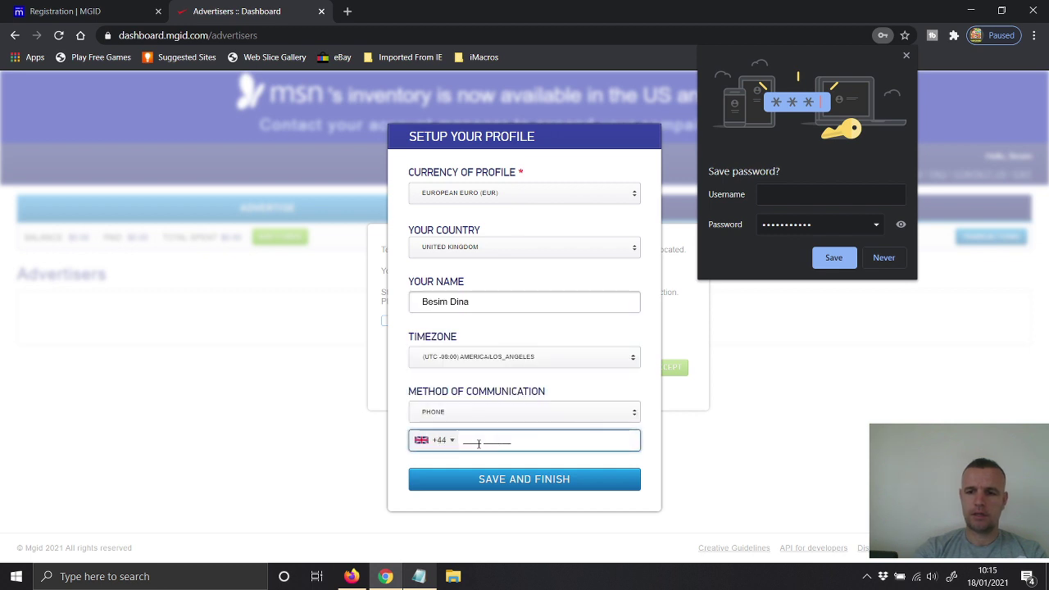
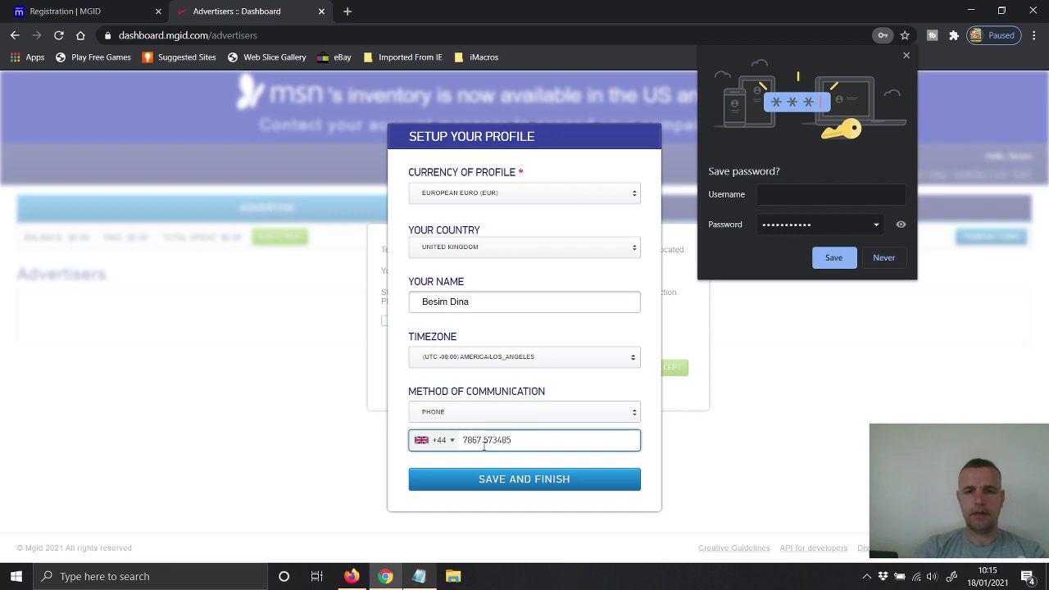
pyautogui.click(501, 482)
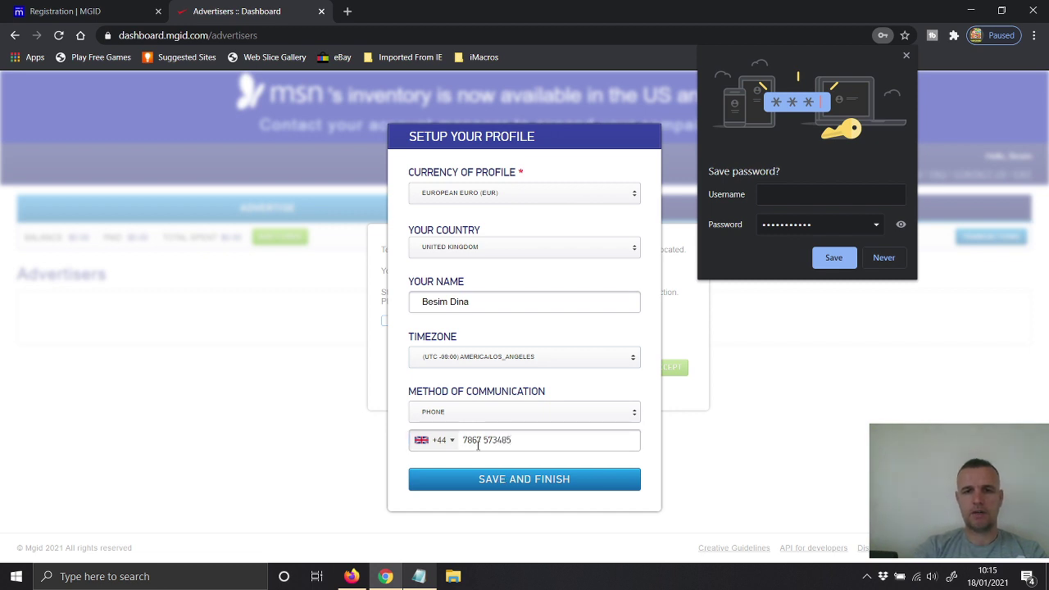
pyautogui.click(832, 259)
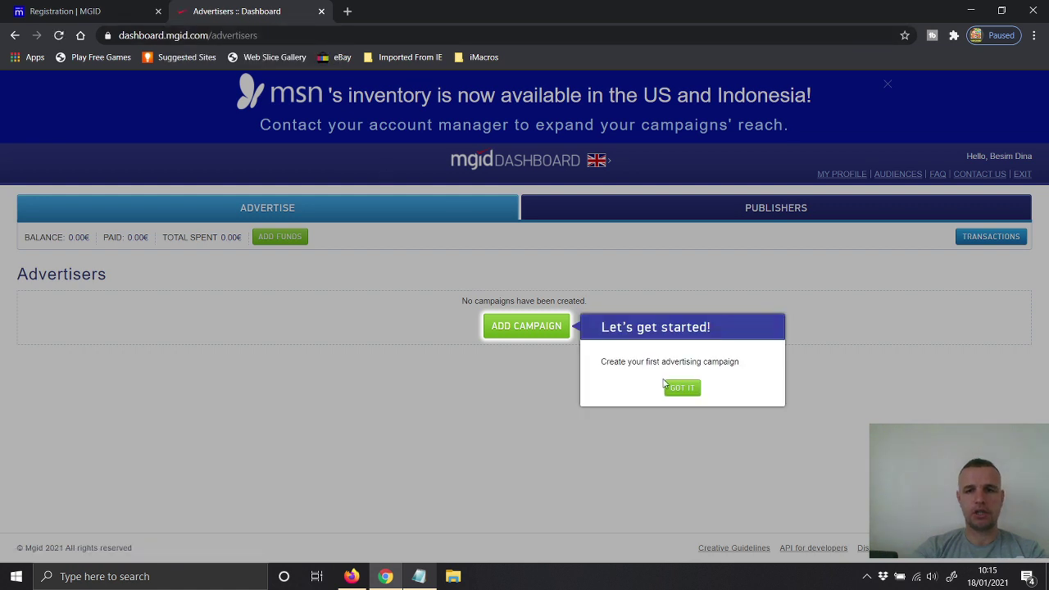
# Step: Dismiss the tip, reach the Publishers Add Website form, and return to Firefox
pyautogui.click(682, 388)
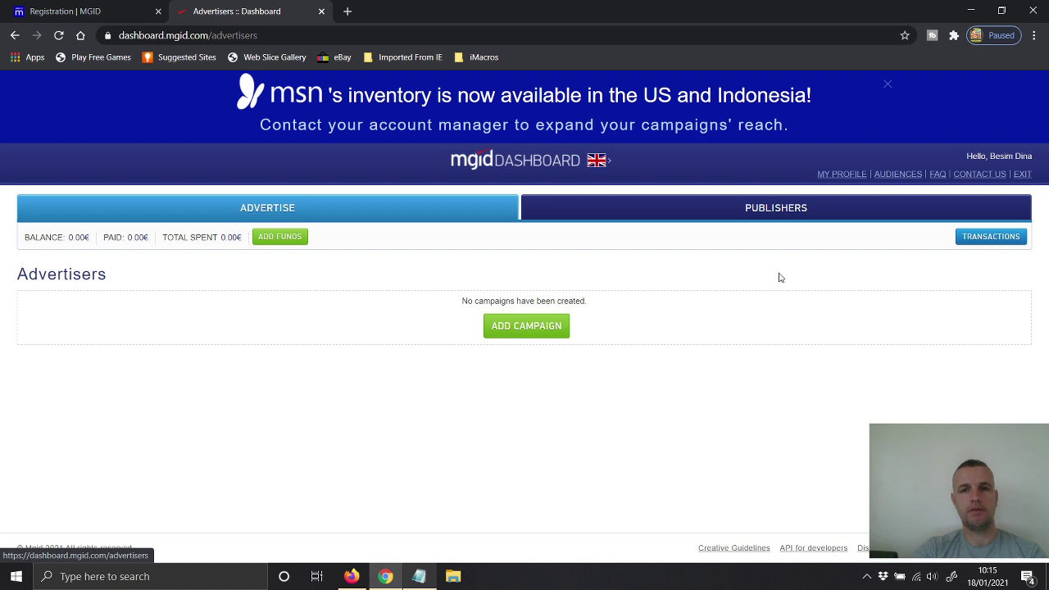
pyautogui.click(753, 212)
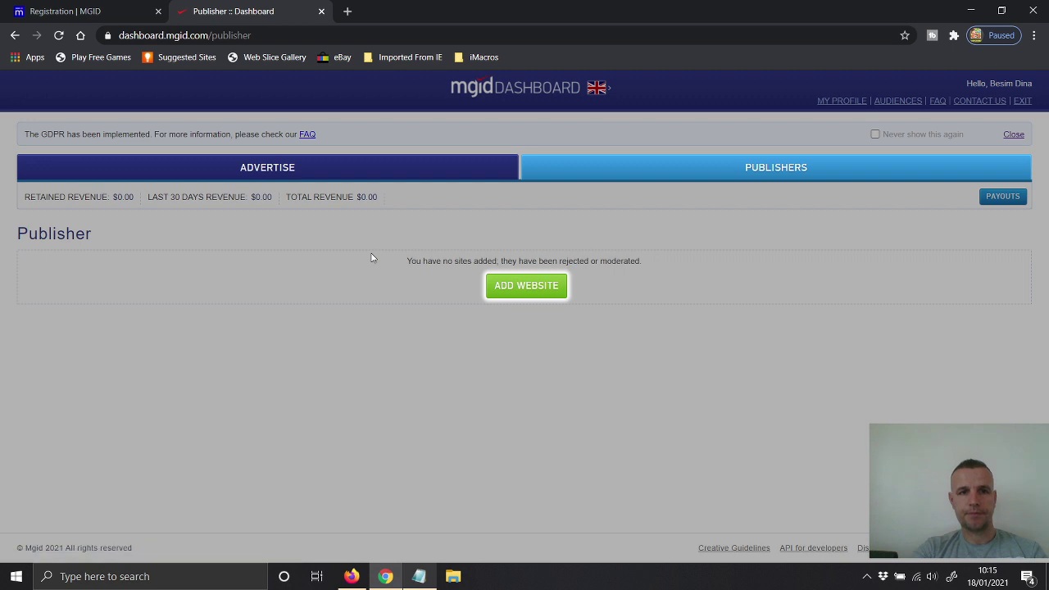
pyautogui.click(505, 292)
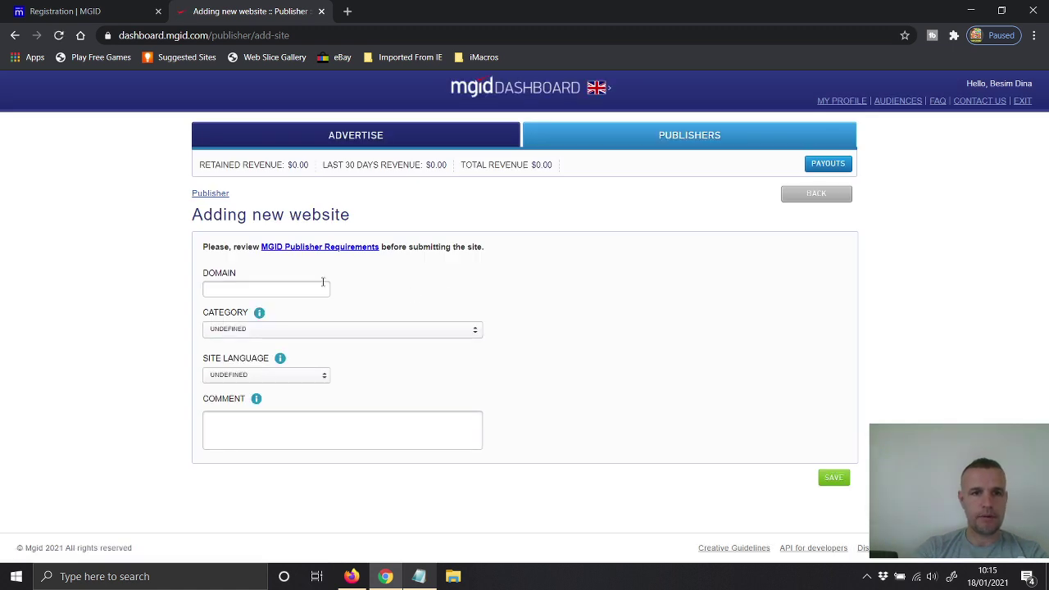
pyautogui.click(351, 576)
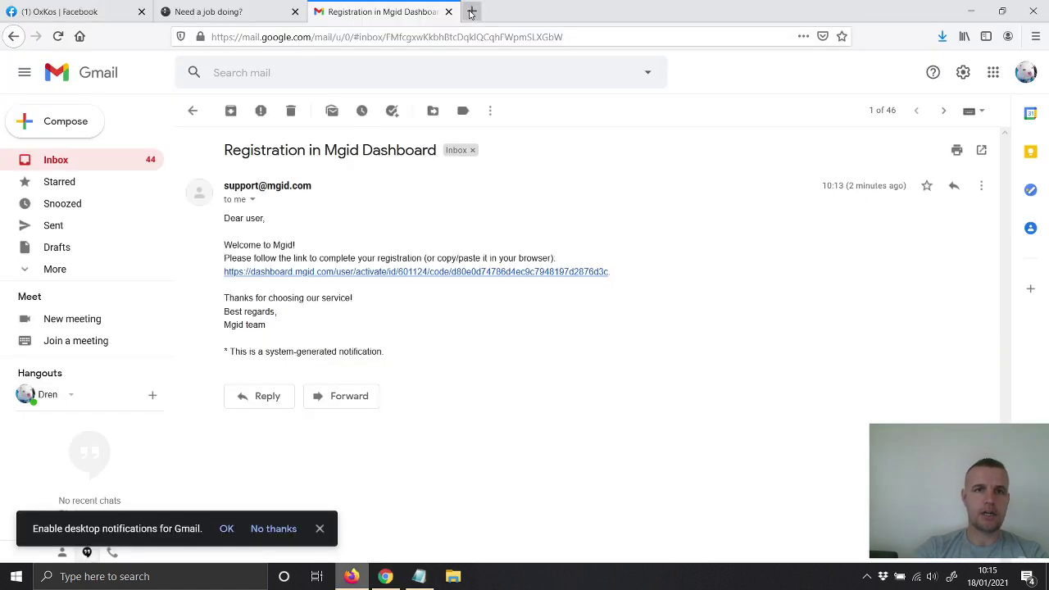
# Step: Reach Blogger through a Google search for 'blogger' and select the Free Wordpress Themes blog
pyautogui.click(472, 11)
pyautogui.click(80, 36)
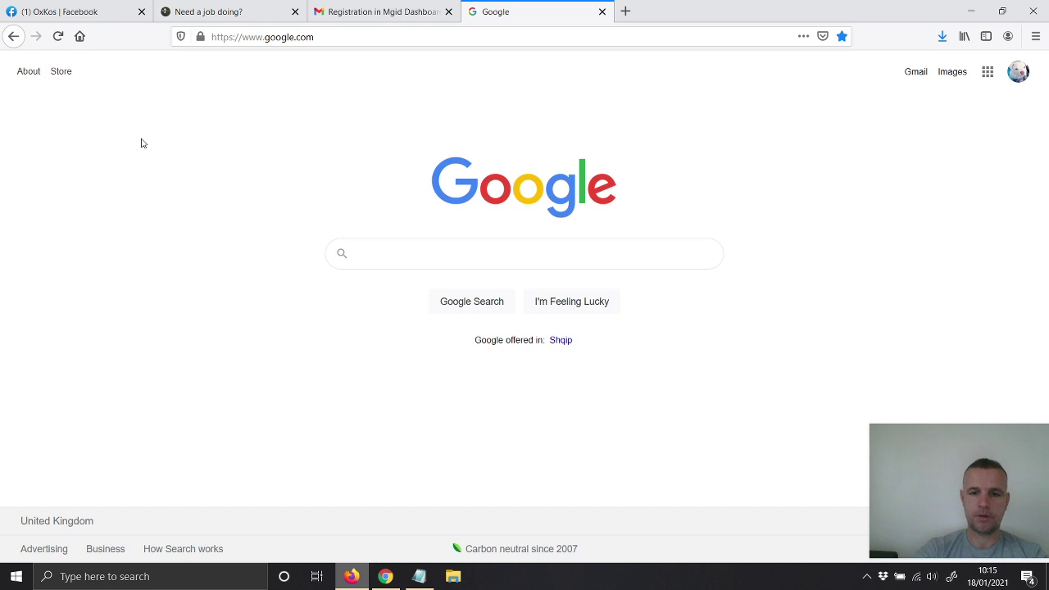
pyautogui.write('blogger')
pyautogui.press('Return')
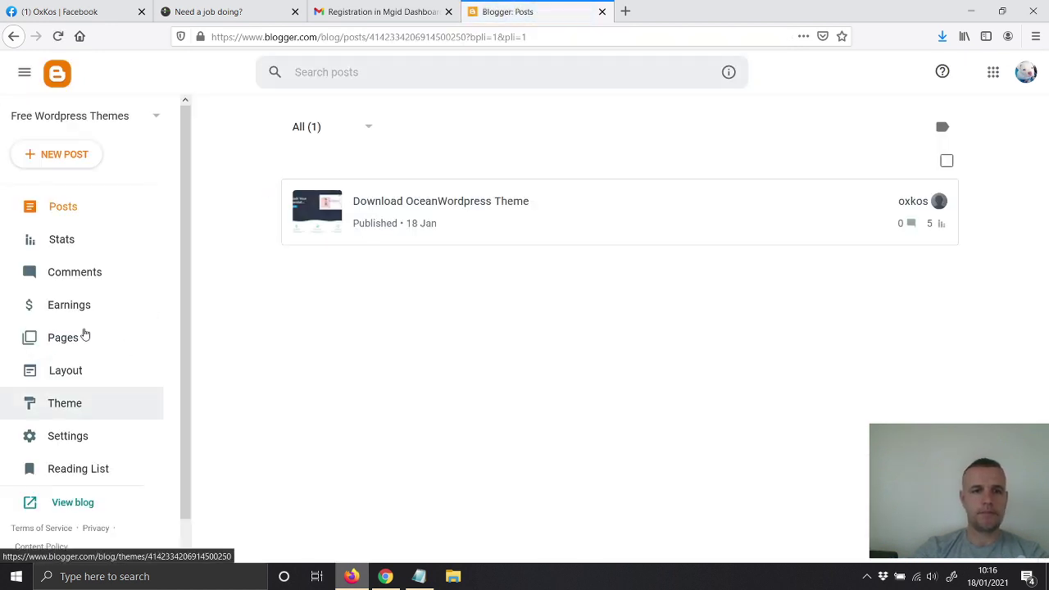
pyautogui.click(116, 126)
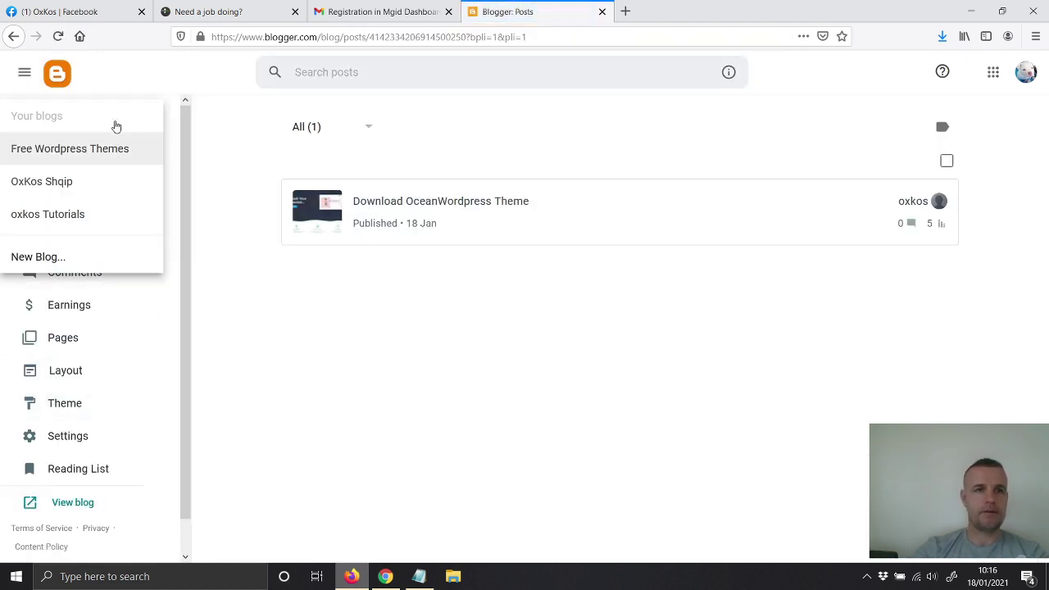
pyautogui.click(70, 181)
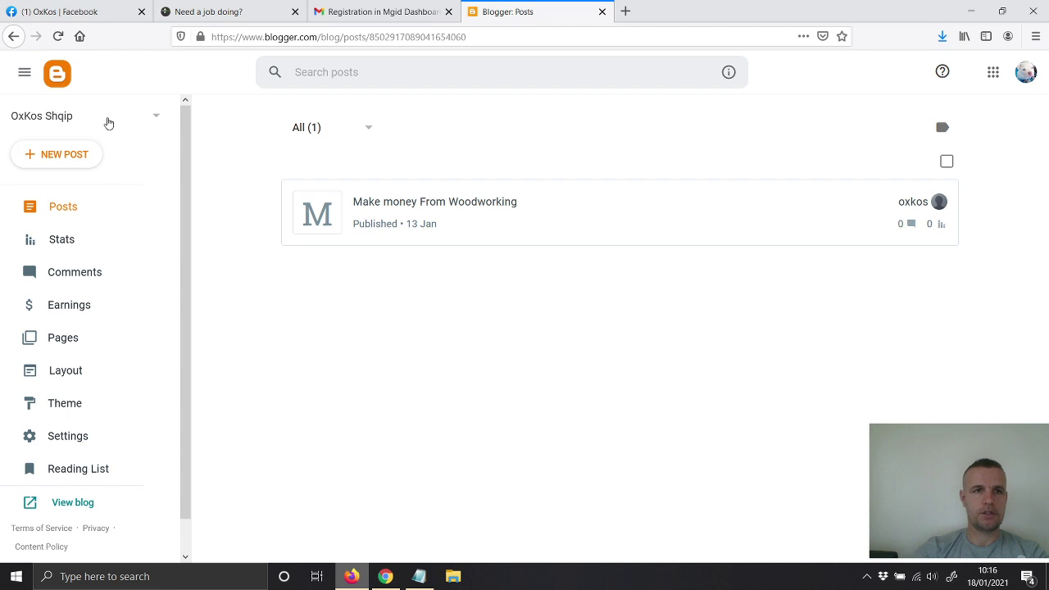
pyautogui.click(109, 120)
pyautogui.click(71, 214)
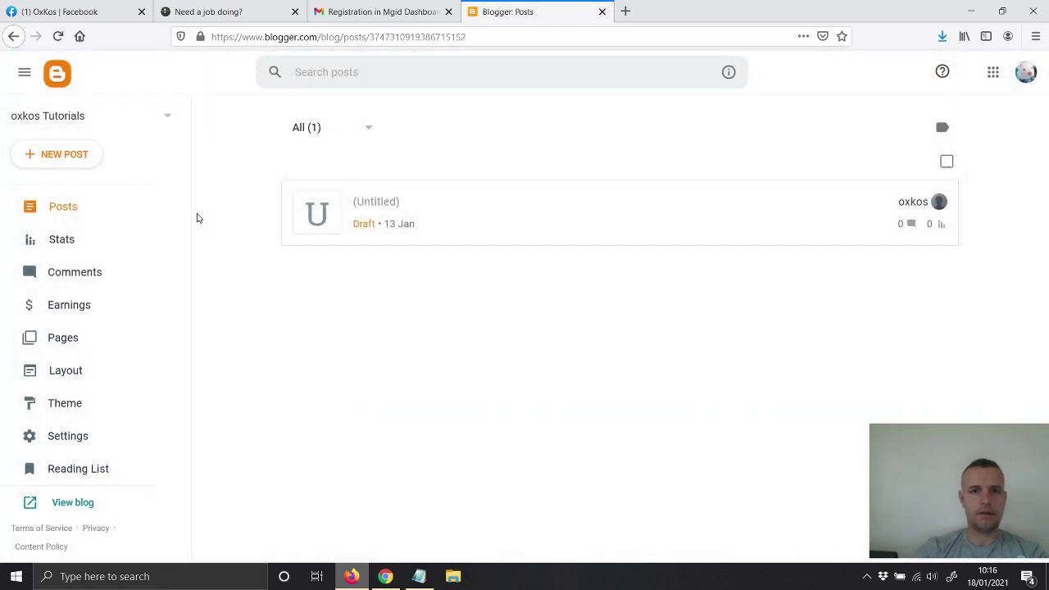
pyautogui.click(44, 116)
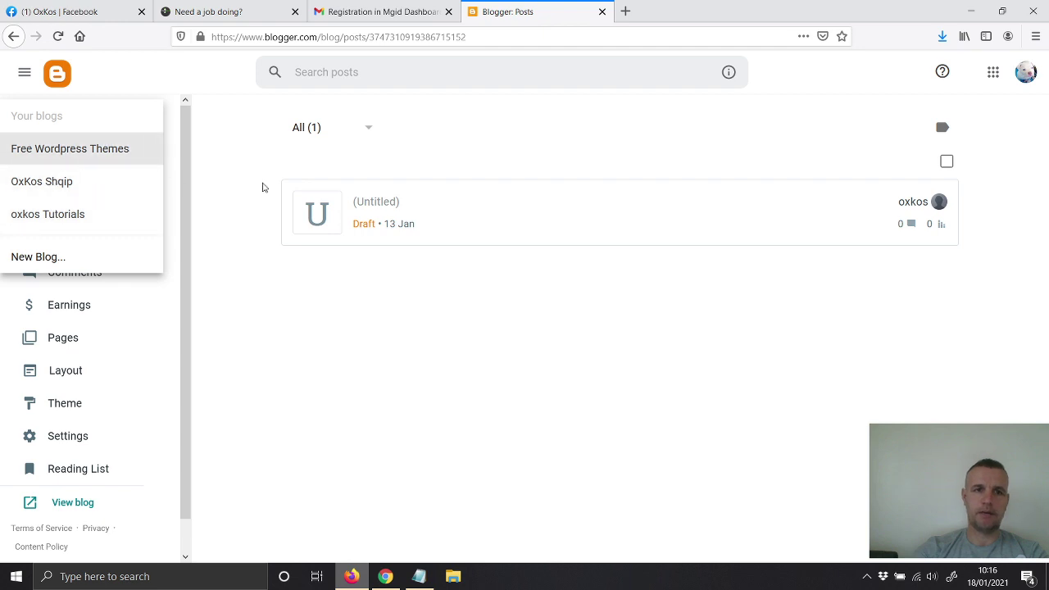
pyautogui.click(66, 149)
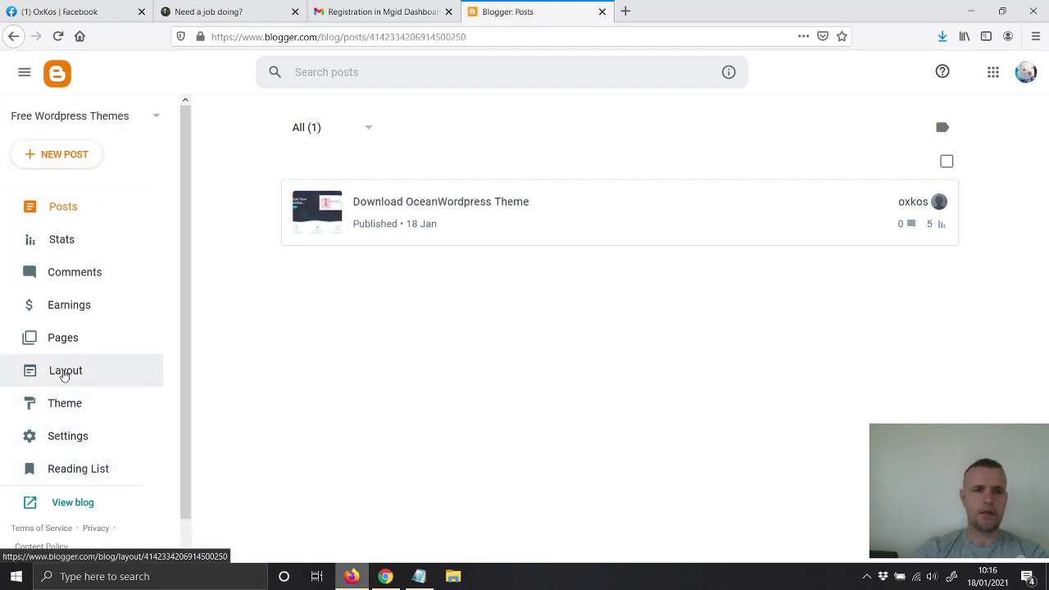
# Step: Open the live Free Wordpress Themes blog in a new tab and copy its web address
pyautogui.click(64, 372)
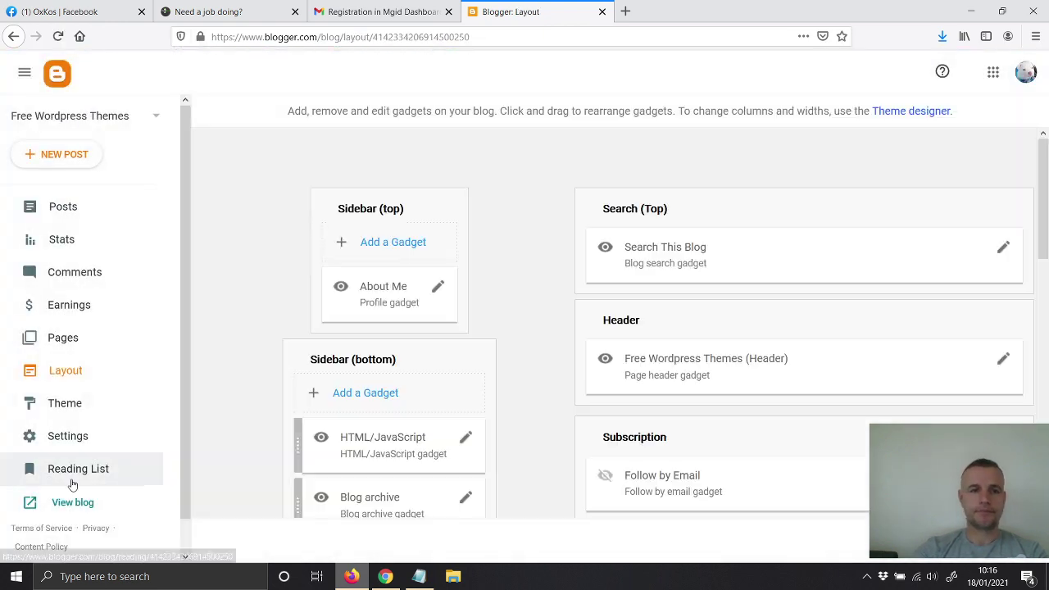
pyautogui.click(66, 503)
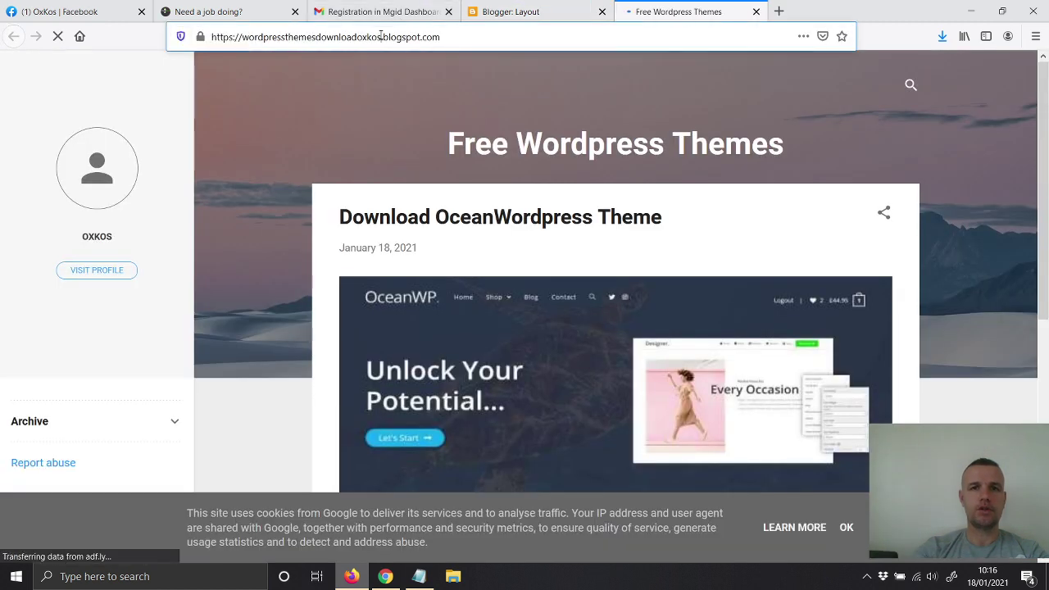
pyautogui.rightClick(381, 36)
pyautogui.click(408, 71)
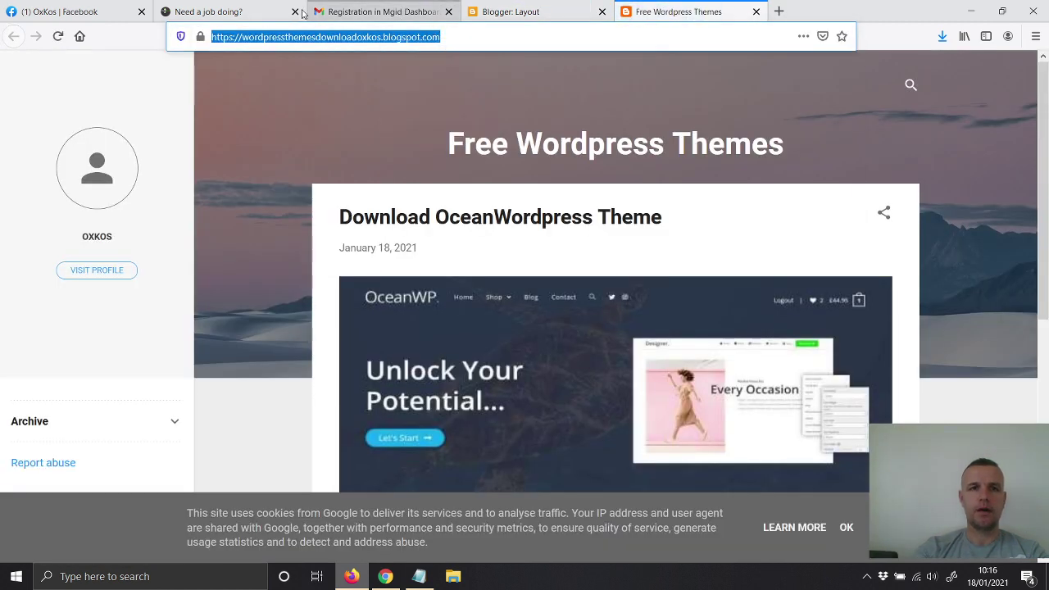
pyautogui.click(384, 576)
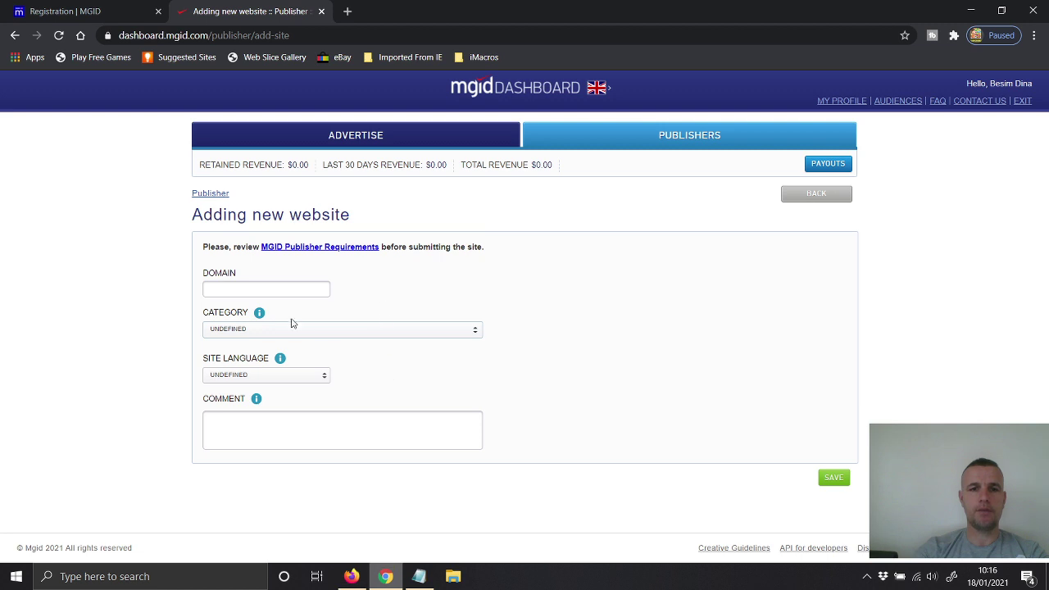
# Step: Paste the blog's blogspot address into the Domain field and remove the trailing slash
pyautogui.rightClick(228, 289)
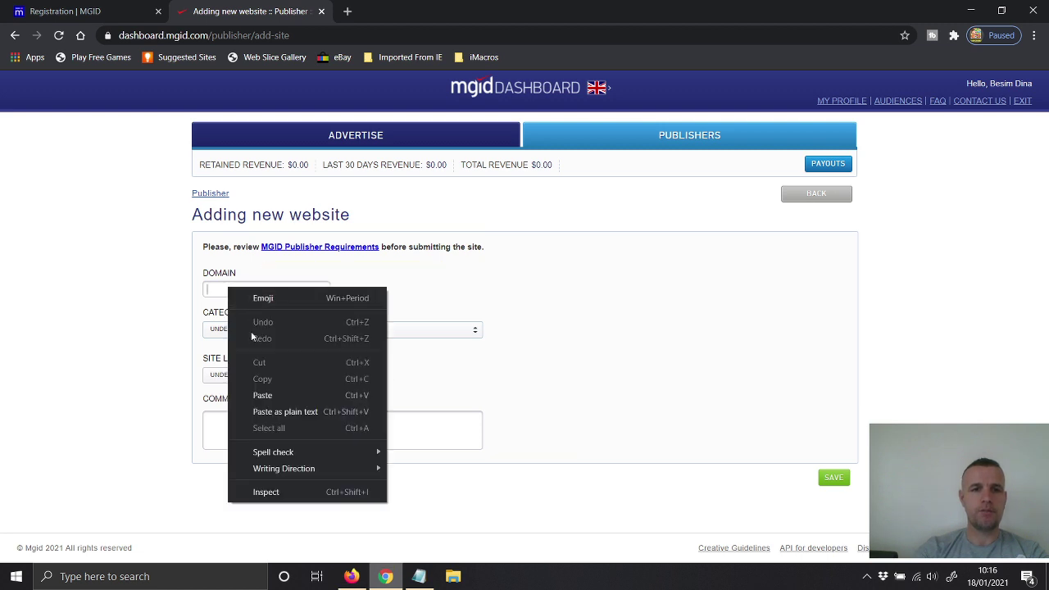
pyautogui.click(259, 395)
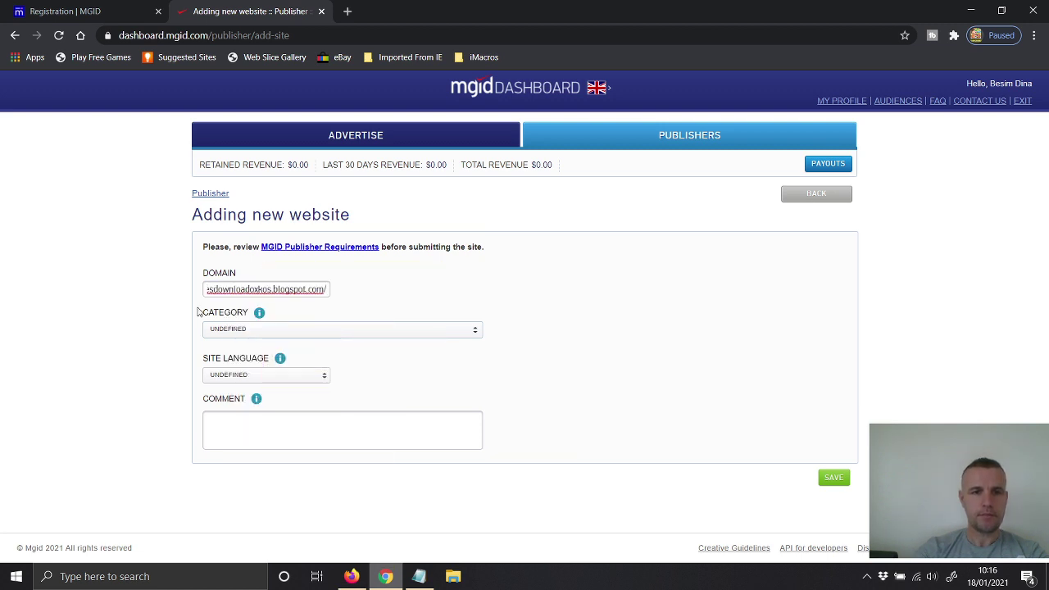
pyautogui.press('BackSpace')
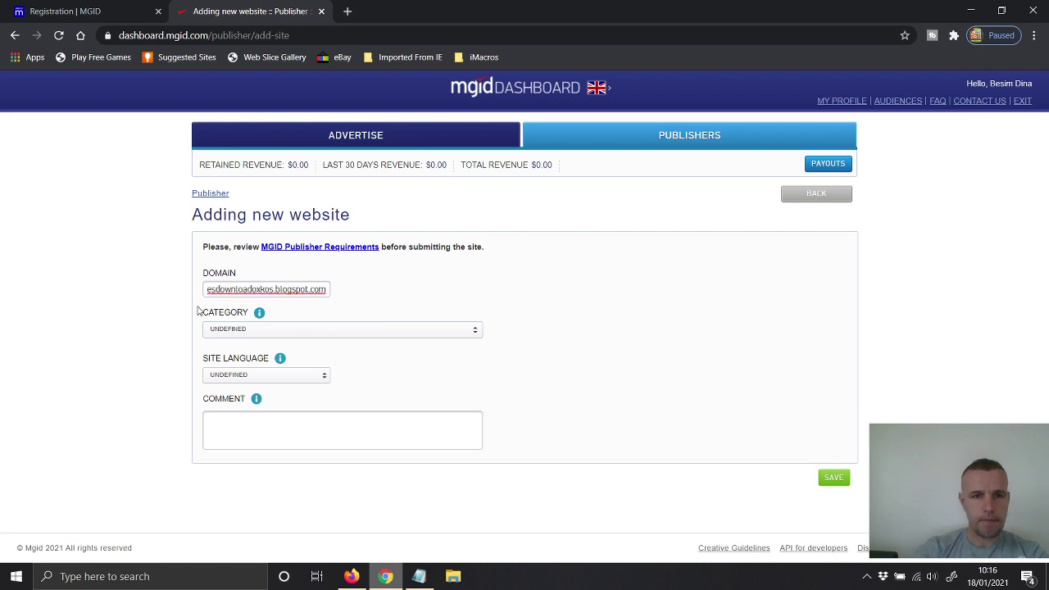
pyautogui.moveTo(225, 289); pyautogui.dragTo(166, 288)
pyautogui.click(221, 287)
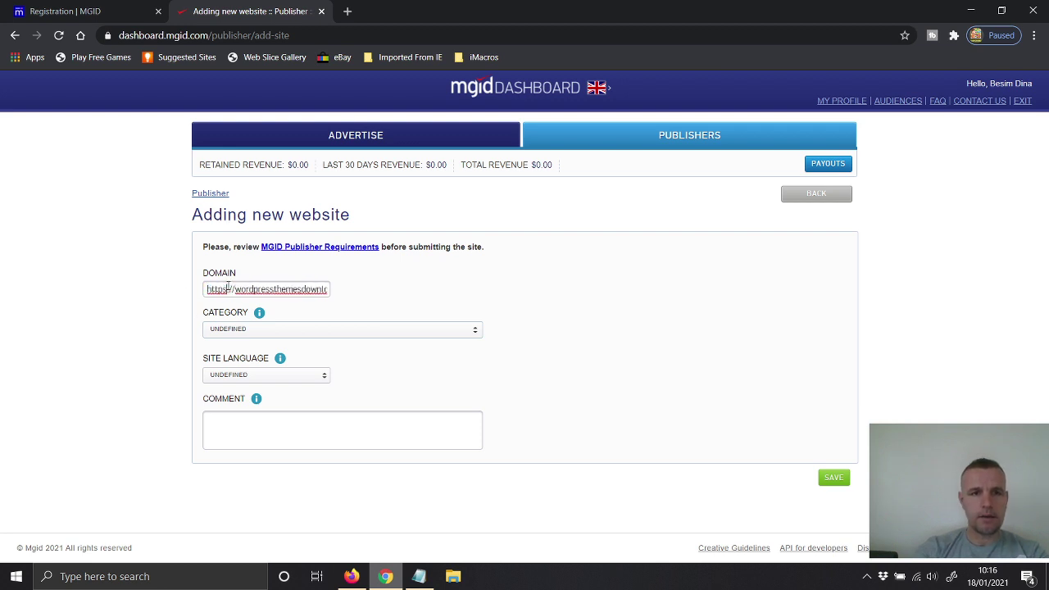
pyautogui.click(251, 331)
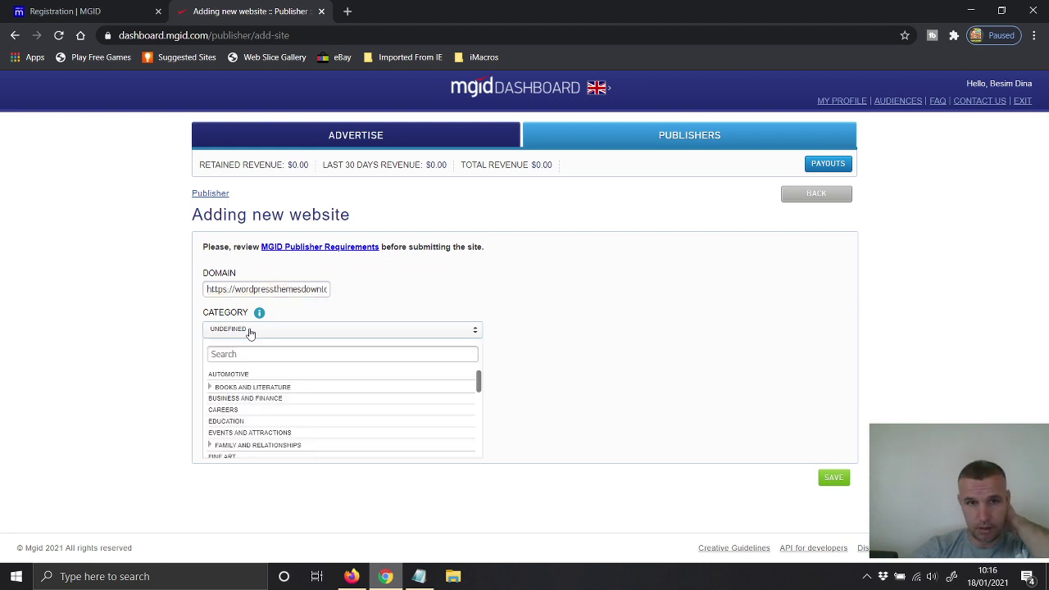
# Step: Search and scroll the category list, then pick UNCATEGORIZED as the site category
pyautogui.click(243, 353)
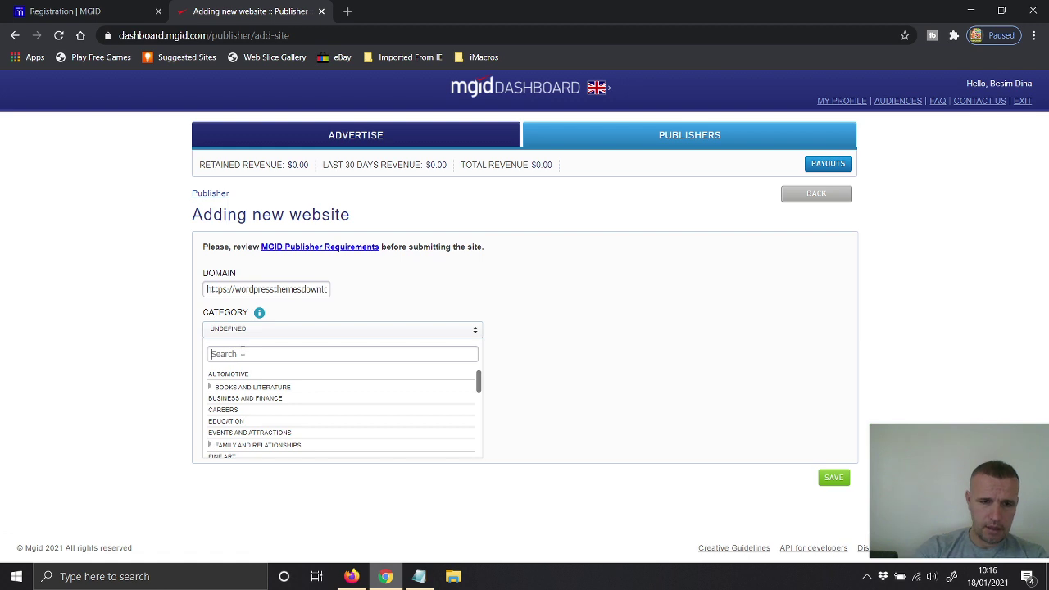
pyautogui.write('website')
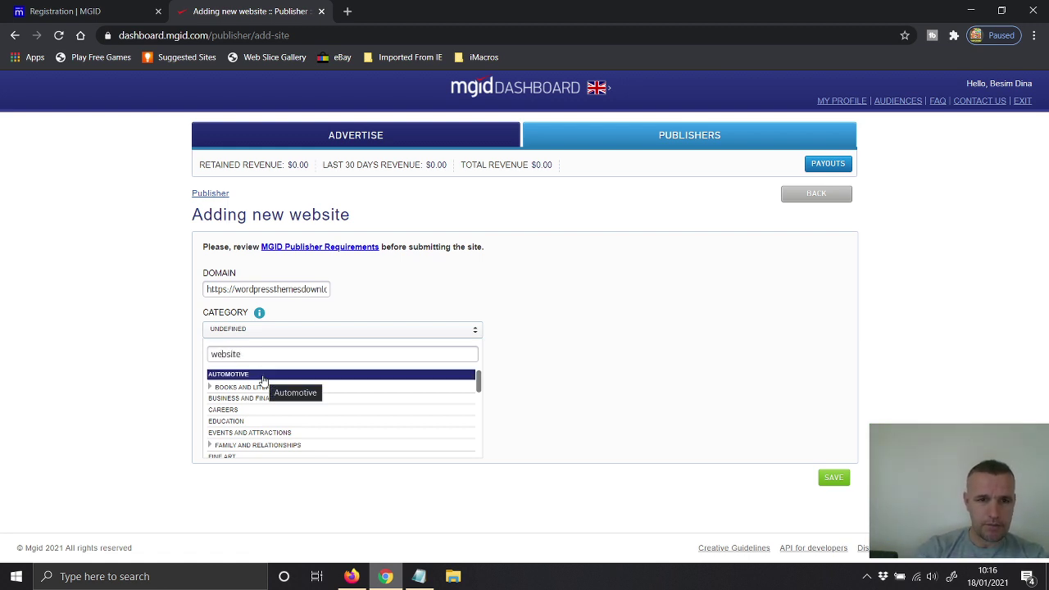
pyautogui.scroll(-1, 264, 381)
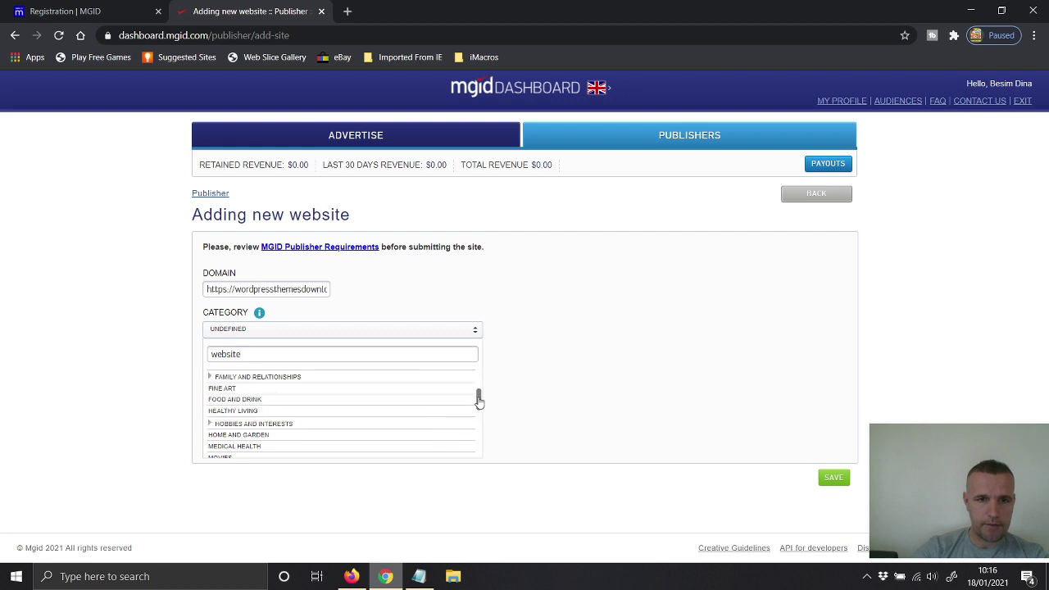
pyautogui.moveTo(480, 398); pyautogui.dragTo(478, 446)
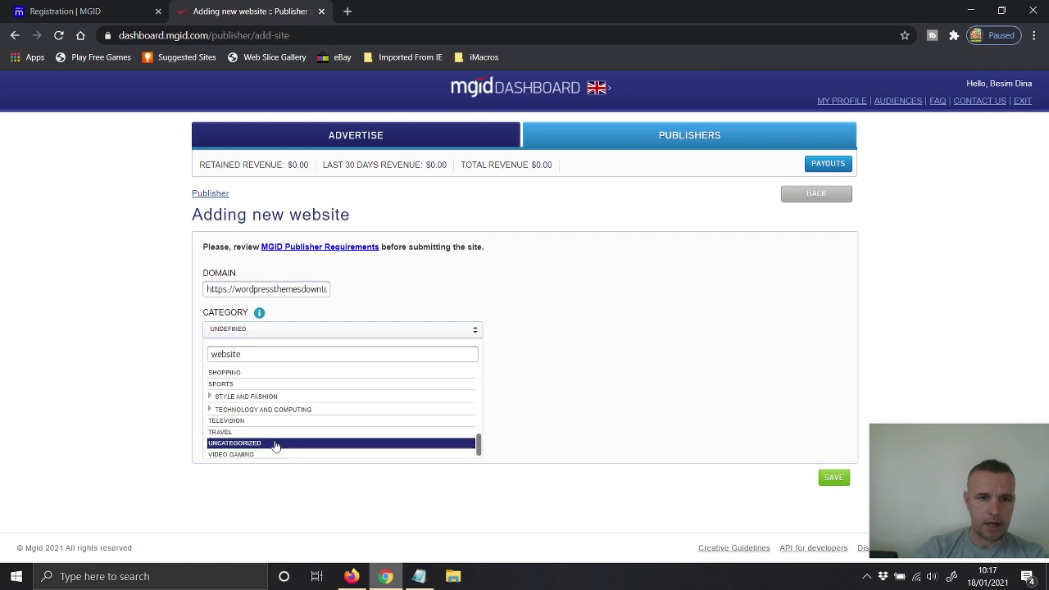
pyautogui.click(262, 409)
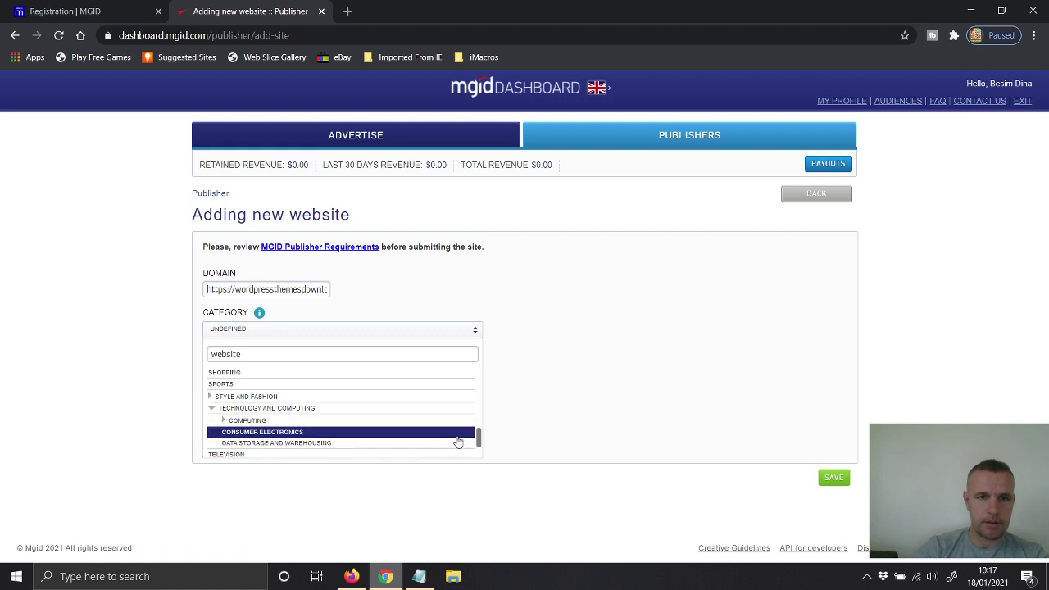
pyautogui.moveTo(479, 434); pyautogui.dragTo(478, 448)
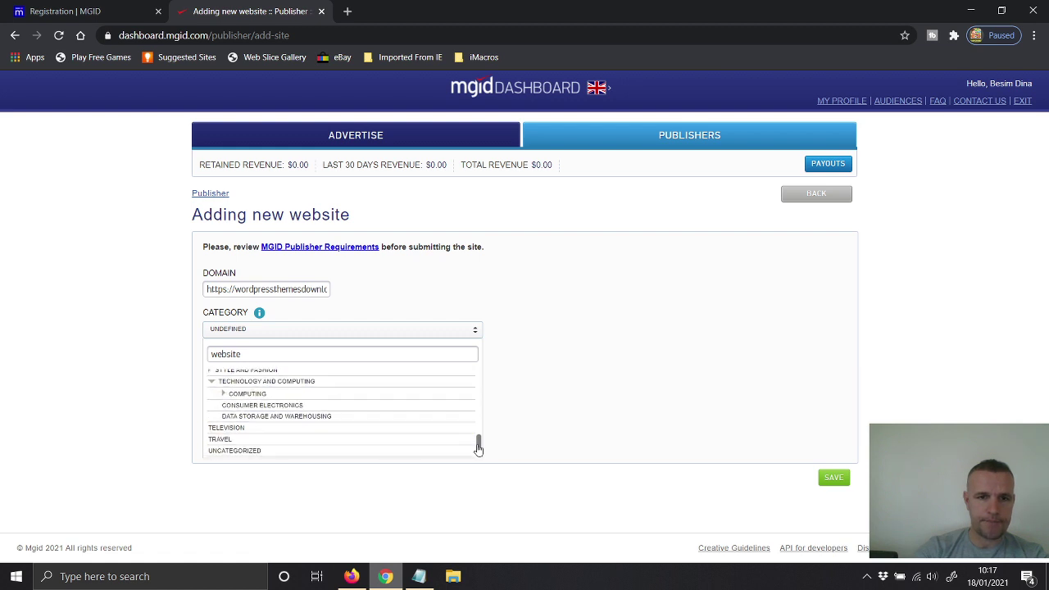
pyautogui.click(254, 451)
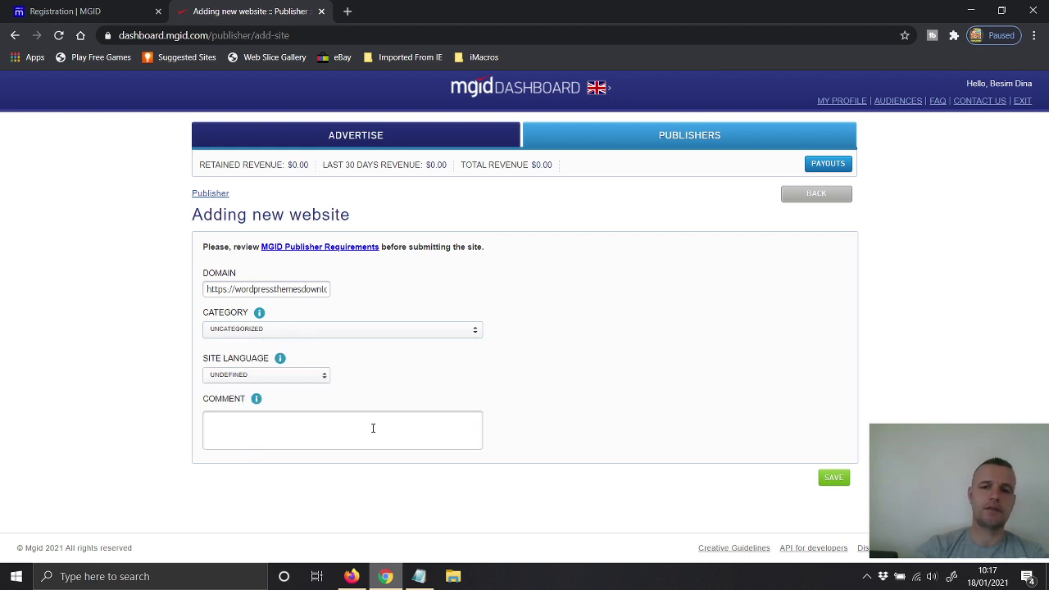
# Step: Click into the Comment box and try saving, triggering the 'Fill all fields' warning on Site Language
pyautogui.moveTo(256, 401)
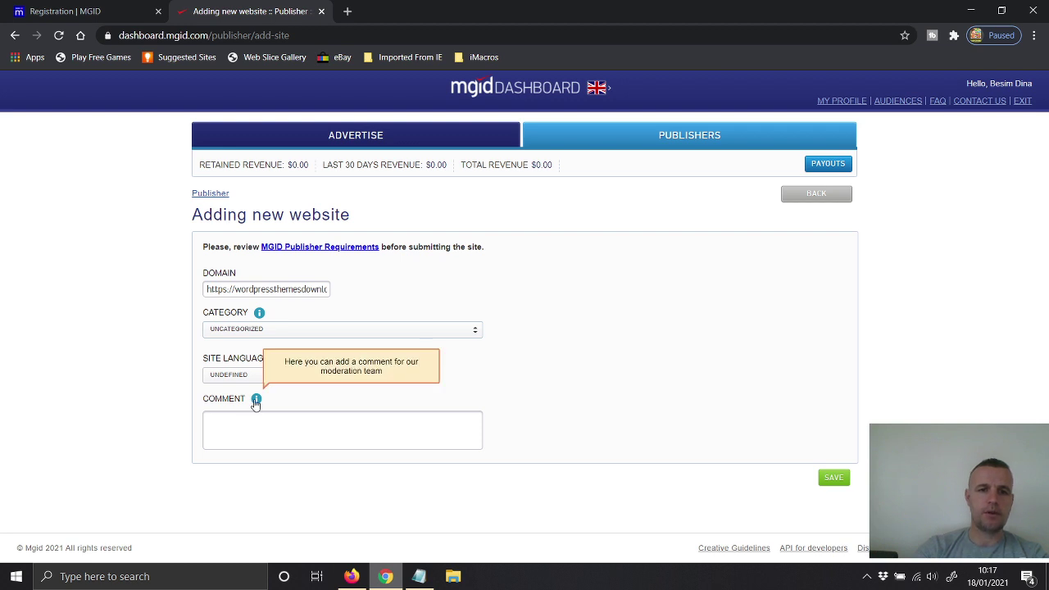
pyautogui.click(250, 433)
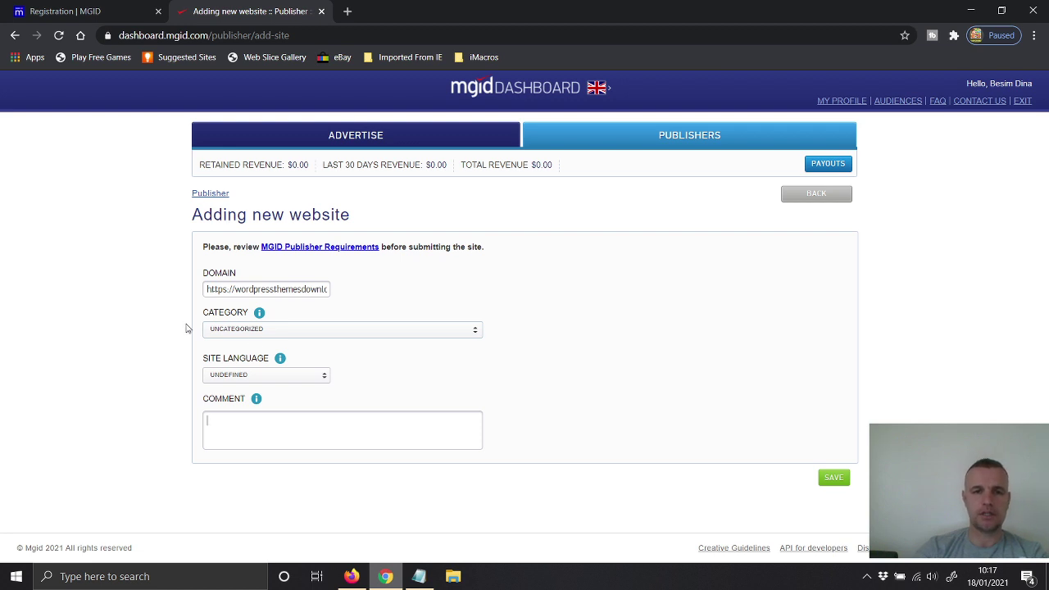
pyautogui.click(834, 478)
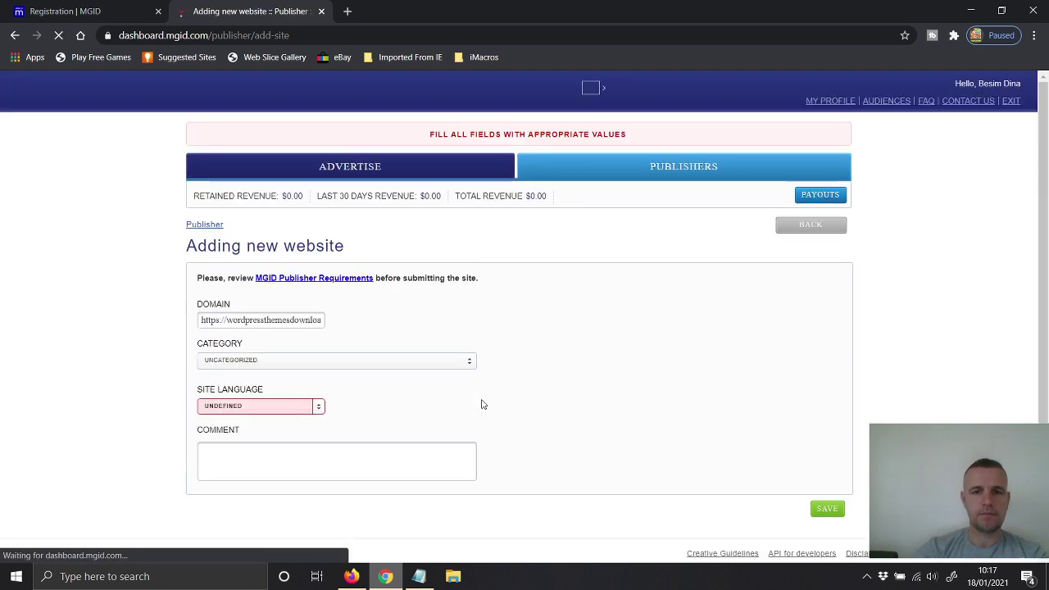
# Step: Choose ENGLISH as the site language and save the website again
pyautogui.click(292, 409)
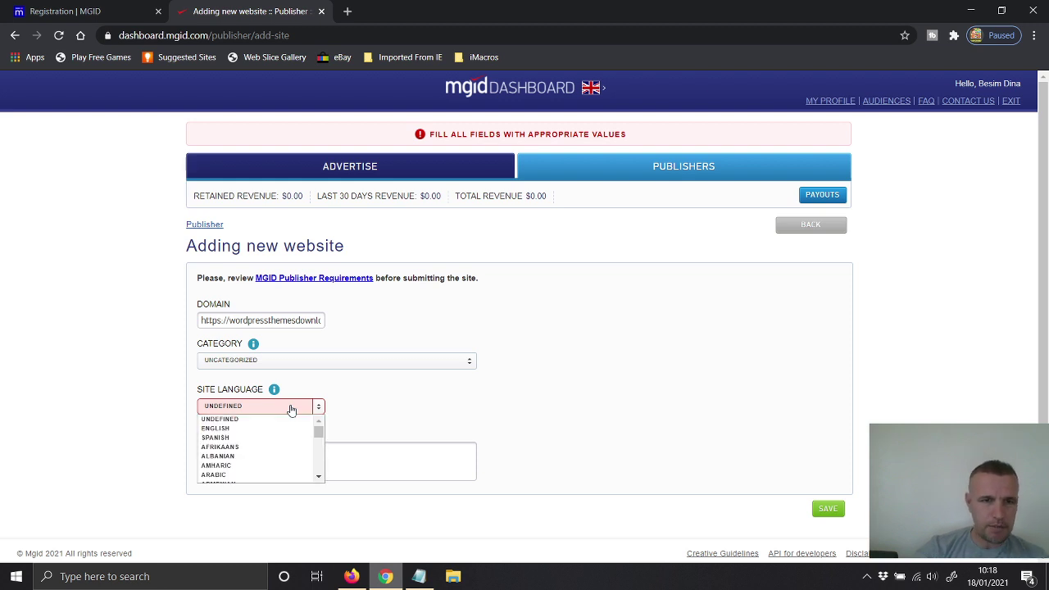
pyautogui.click(247, 429)
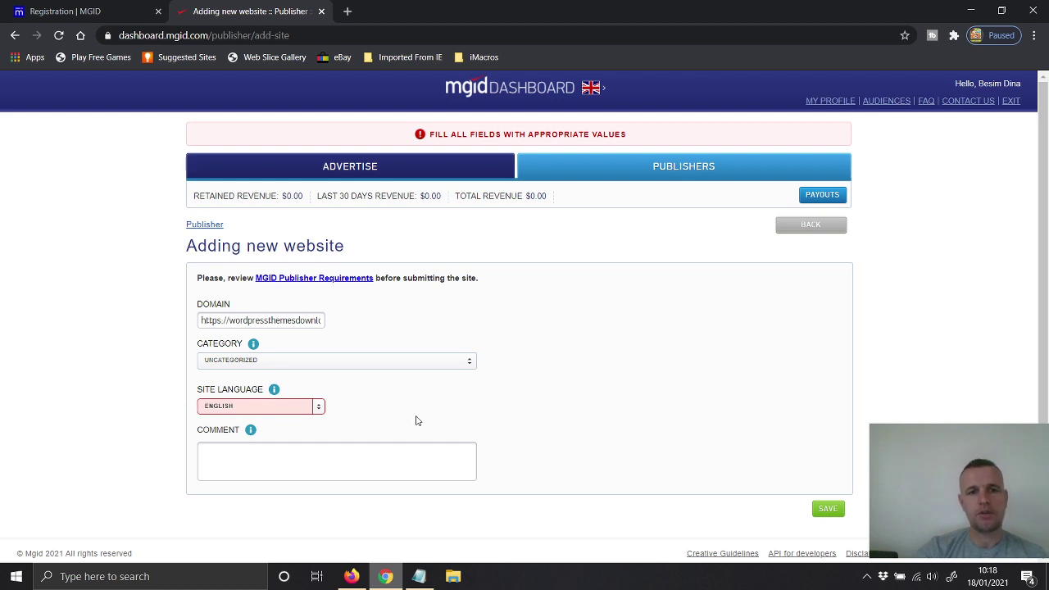
pyautogui.click(824, 509)
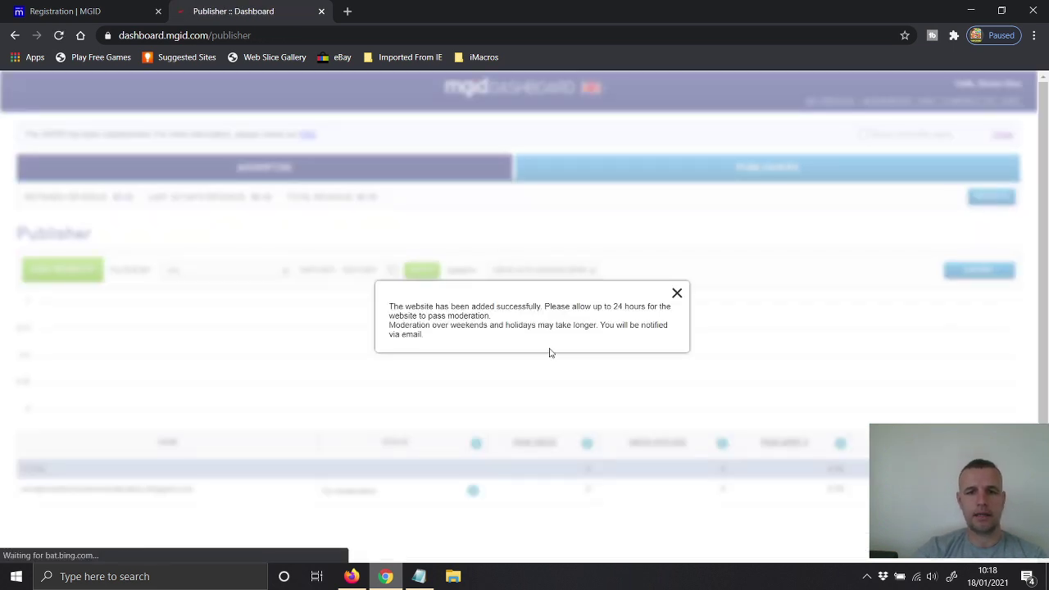
# Step: Close the success message and check the Status info beside the blog's On Moderation status
pyautogui.click(677, 293)
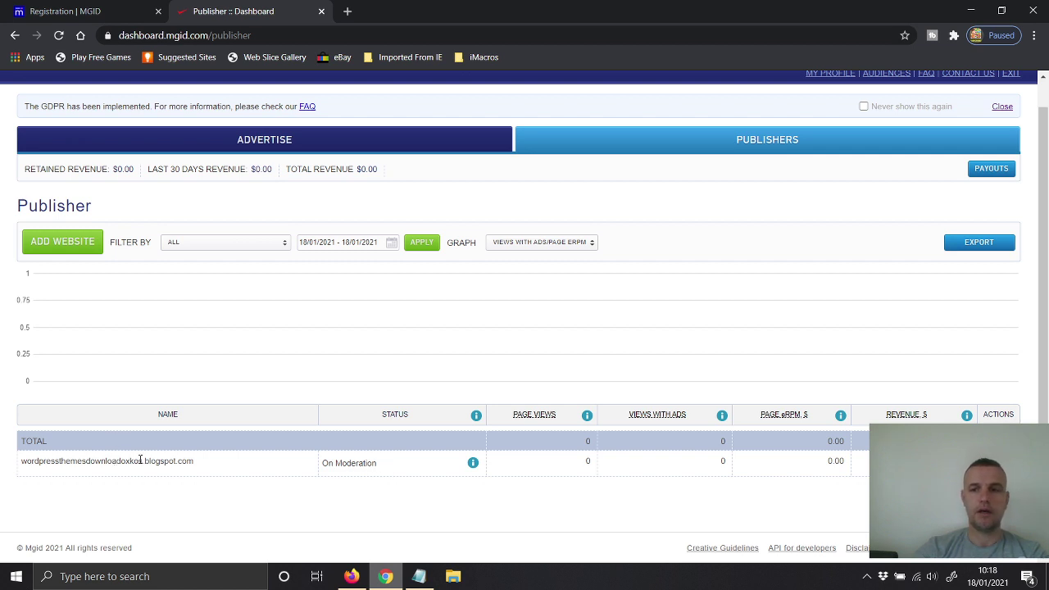
pyautogui.moveTo(463, 470)
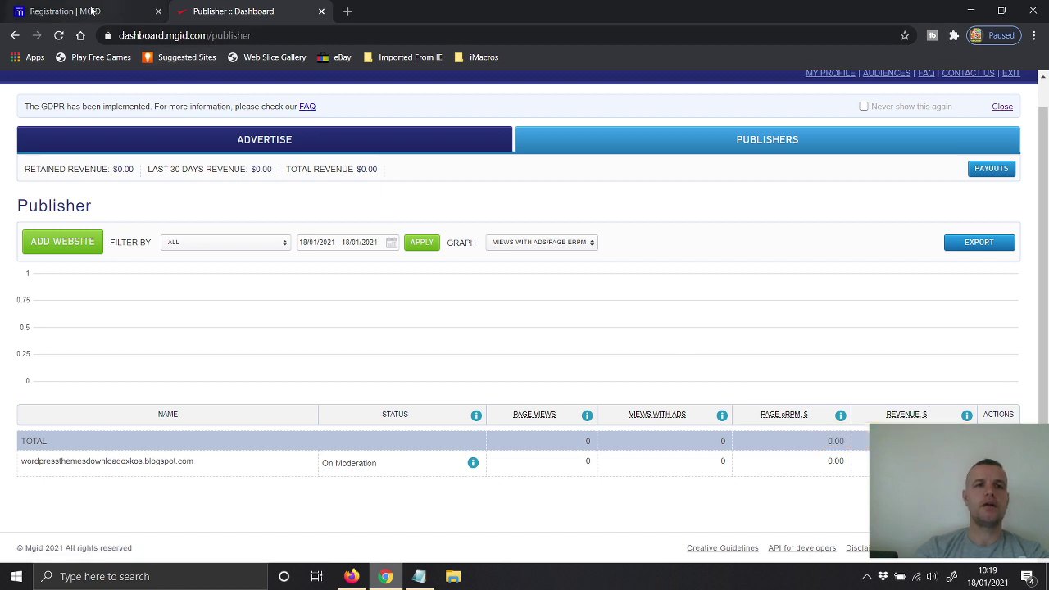
# Step: Return to Blogger's Layout page in Firefox and open the sidebar's Add a Gadget list
pyautogui.click(350, 576)
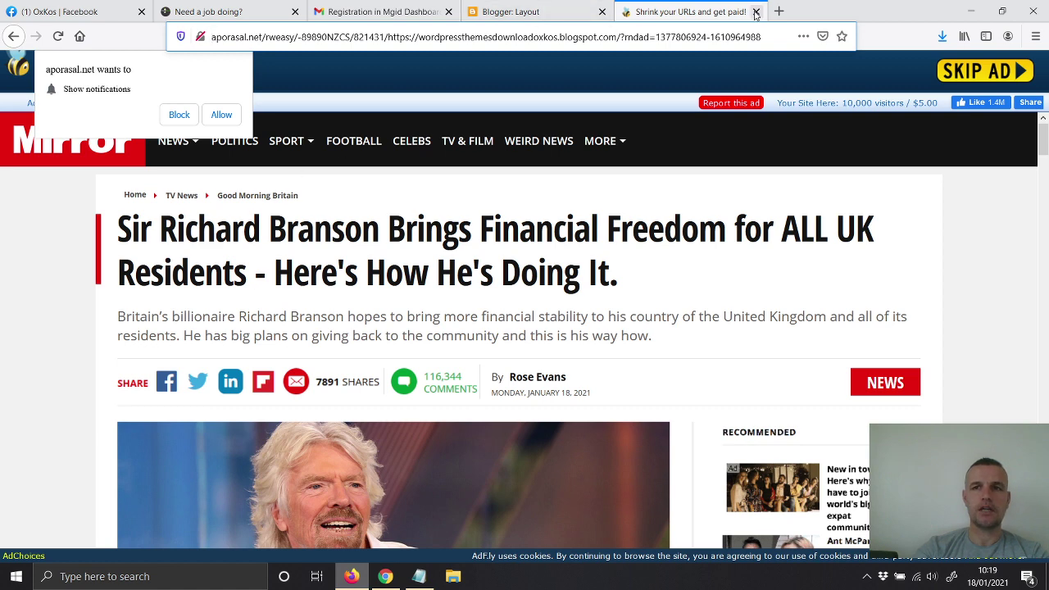
pyautogui.click(756, 11)
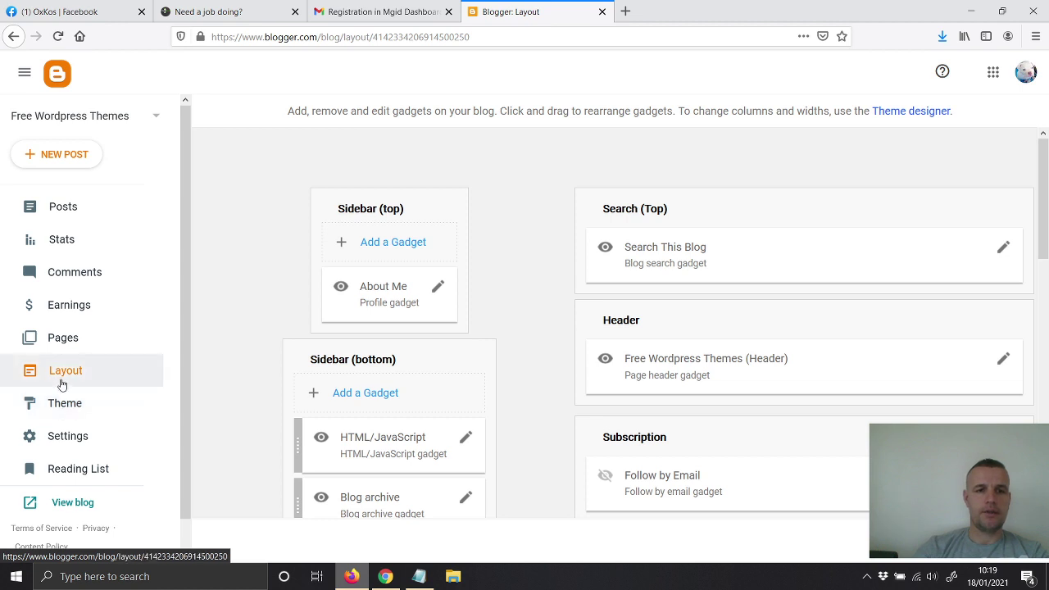
pyautogui.scroll(-3, 559, 335)
pyautogui.scroll(-7, 559, 335)
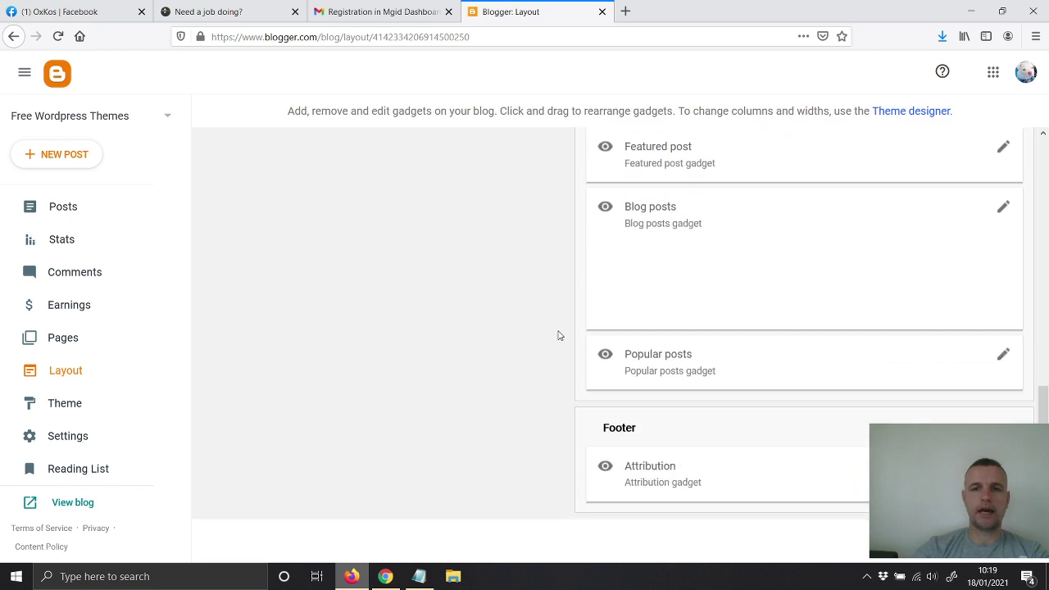
pyautogui.scroll(7, 559, 335)
pyautogui.moveTo(1046, 272); pyautogui.dragTo(1047, 226)
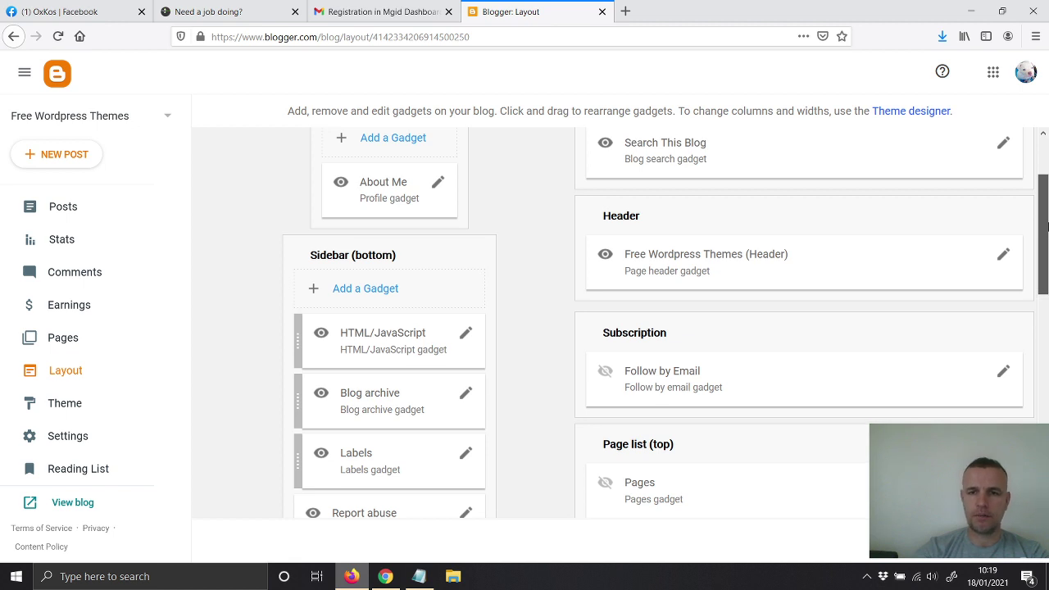
pyautogui.moveTo(1047, 226); pyautogui.dragTo(1047, 406)
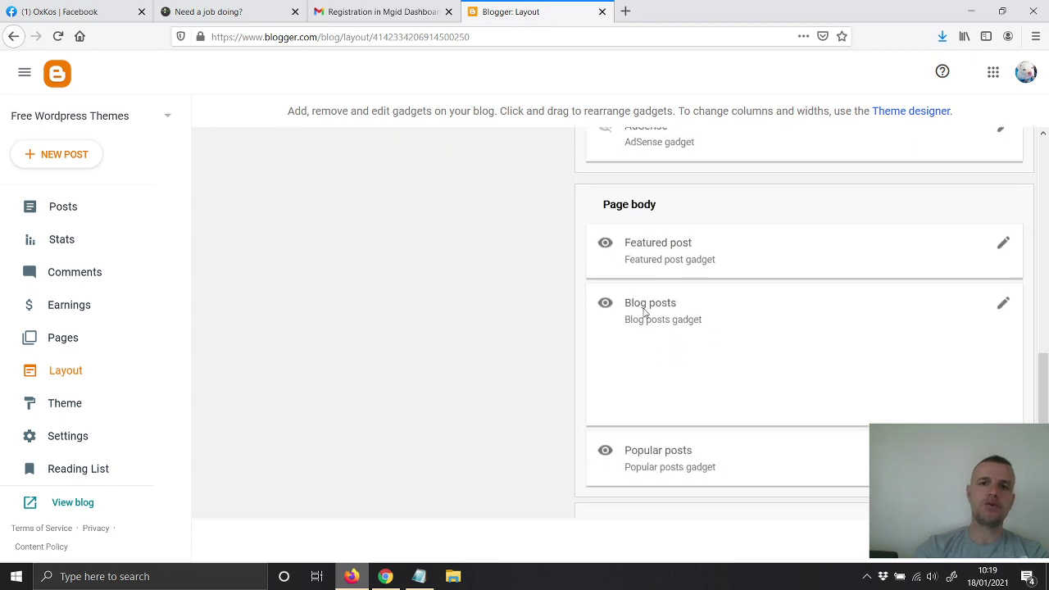
pyautogui.scroll(-2, 637, 342)
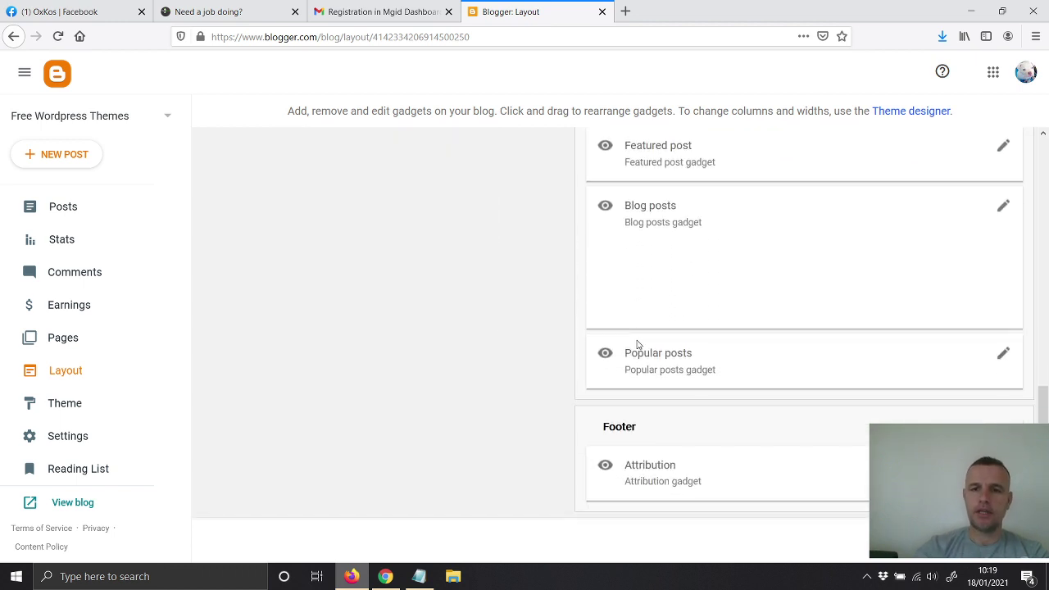
pyautogui.moveTo(1043, 402); pyautogui.dragTo(1021, 235)
pyautogui.click(355, 205)
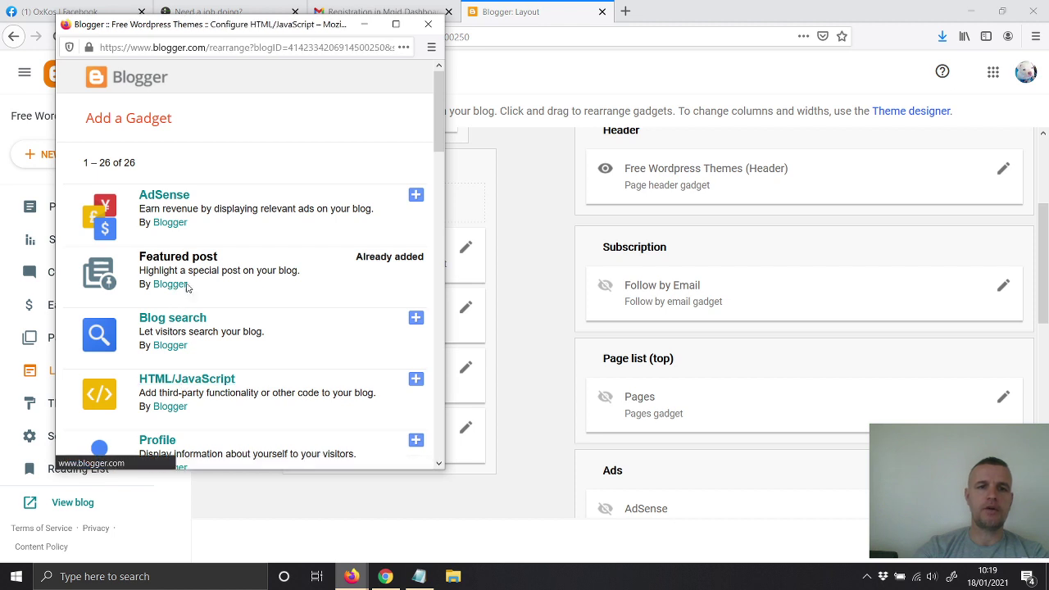
# Step: Add an HTML/JavaScript gadget containing 'kodi mgid ketu' and save it
pyautogui.click(186, 379)
pyautogui.click(159, 290)
pyautogui.write('kodi')
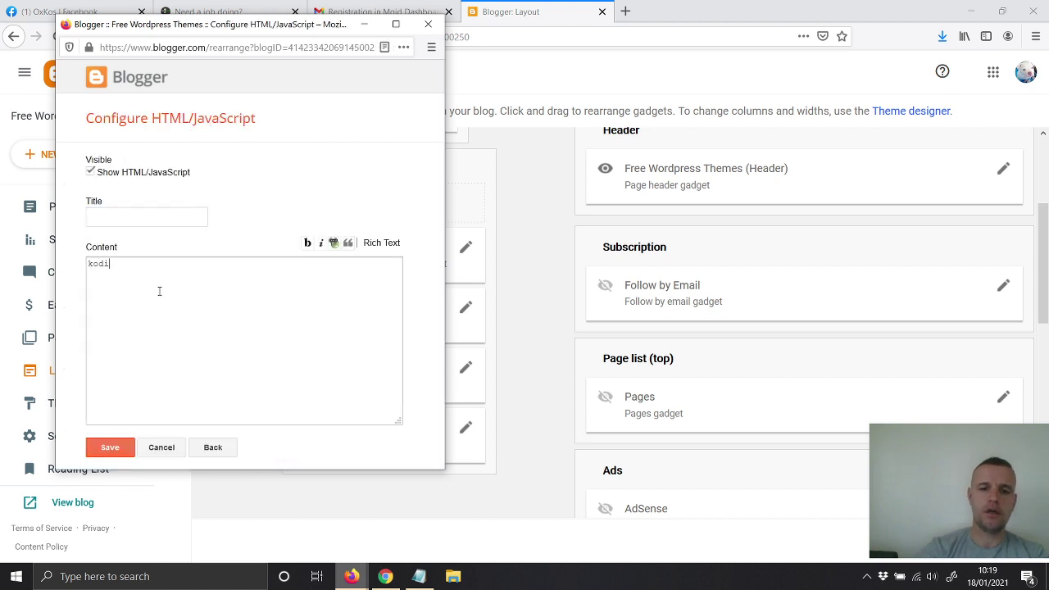
pyautogui.write(' mgid ketu')
pyautogui.hotkey('ctrl', 'a')
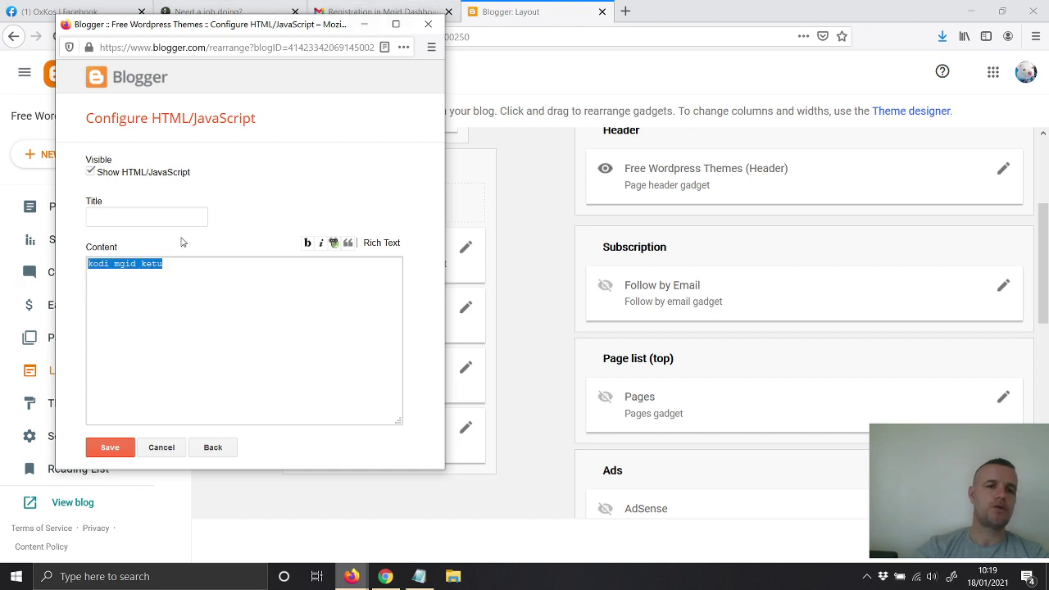
pyautogui.rightClick(142, 261)
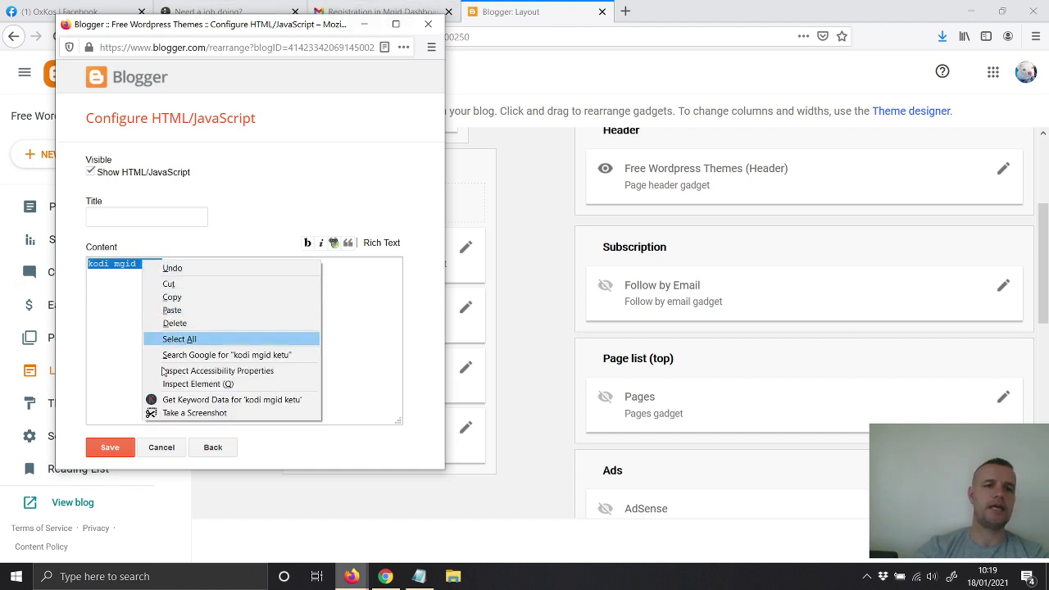
pyautogui.click(117, 407)
pyautogui.click(111, 448)
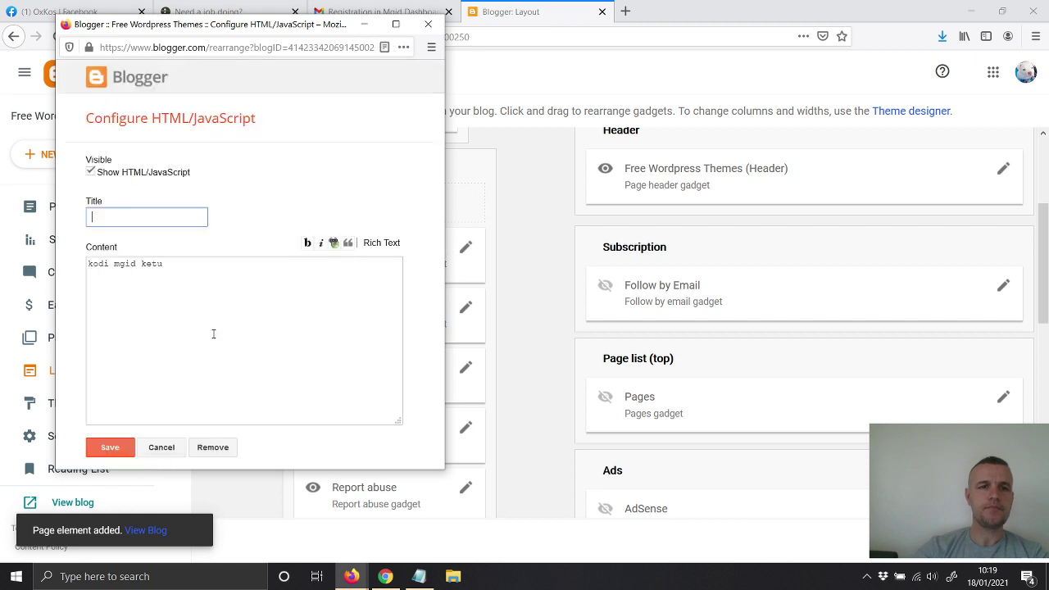
# Step: Dismiss the leftover gadget window and drag the new gadget below Labels
pyautogui.click(428, 24)
pyautogui.moveTo(373, 249); pyautogui.dragTo(358, 431)
pyautogui.scroll(-2, 307, 410)
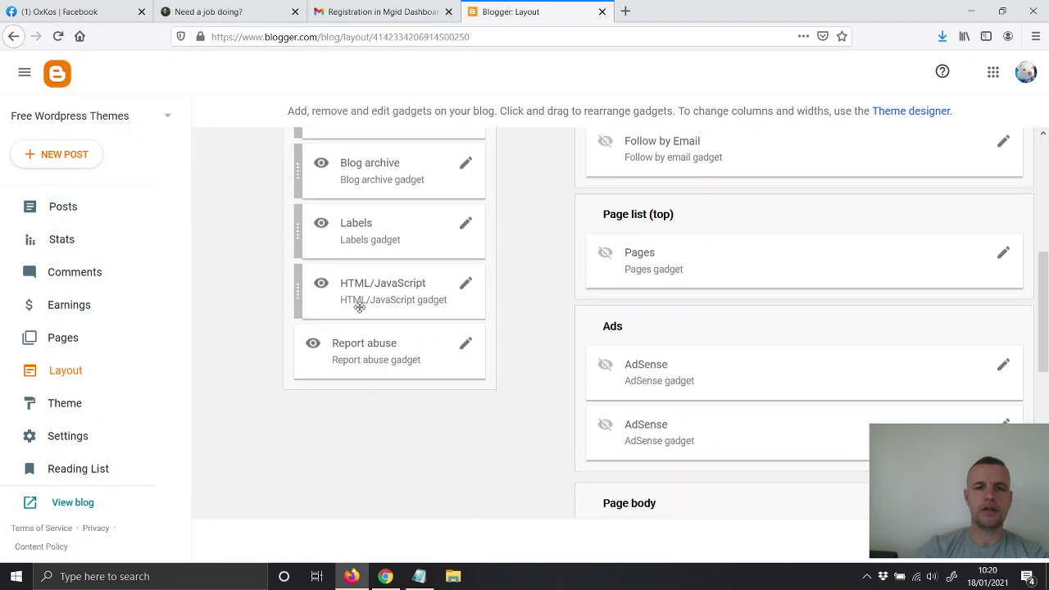
# Step: Drag the HTML/JavaScript gadget into Page body under Featured post, then view the live blog
pyautogui.moveTo(358, 304); pyautogui.dragTo(369, 355)
pyautogui.scroll(-3, 369, 355)
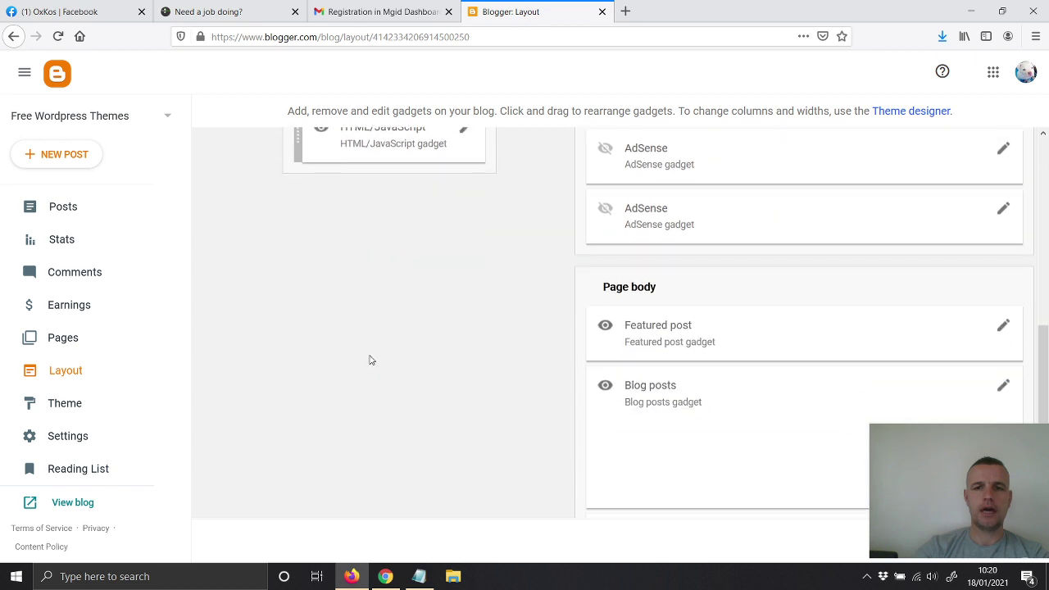
pyautogui.moveTo(391, 142); pyautogui.dragTo(734, 405)
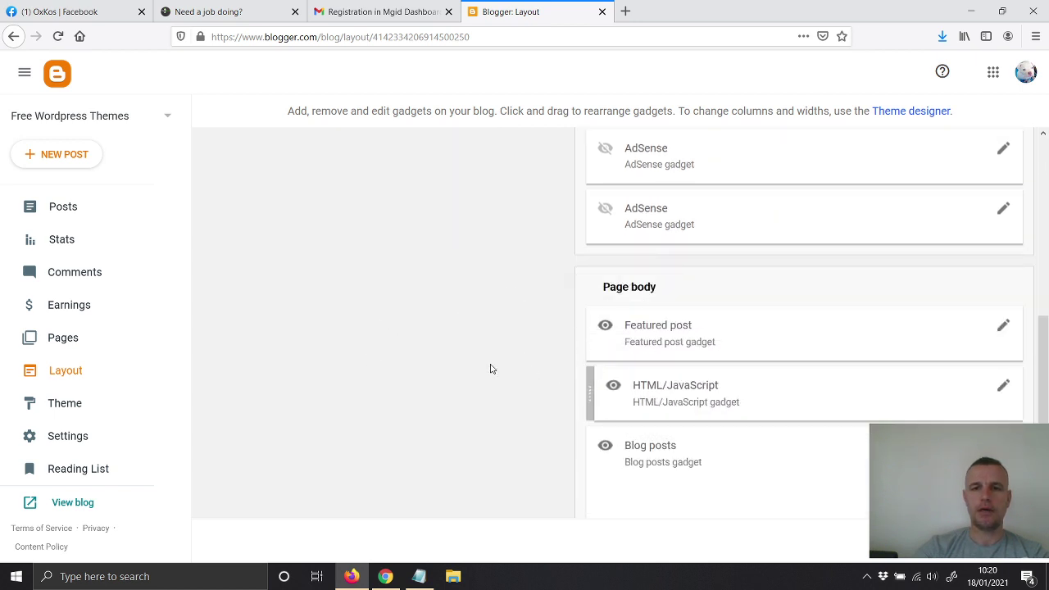
pyautogui.scroll(-3, 504, 352)
pyautogui.scroll(1, 646, 180)
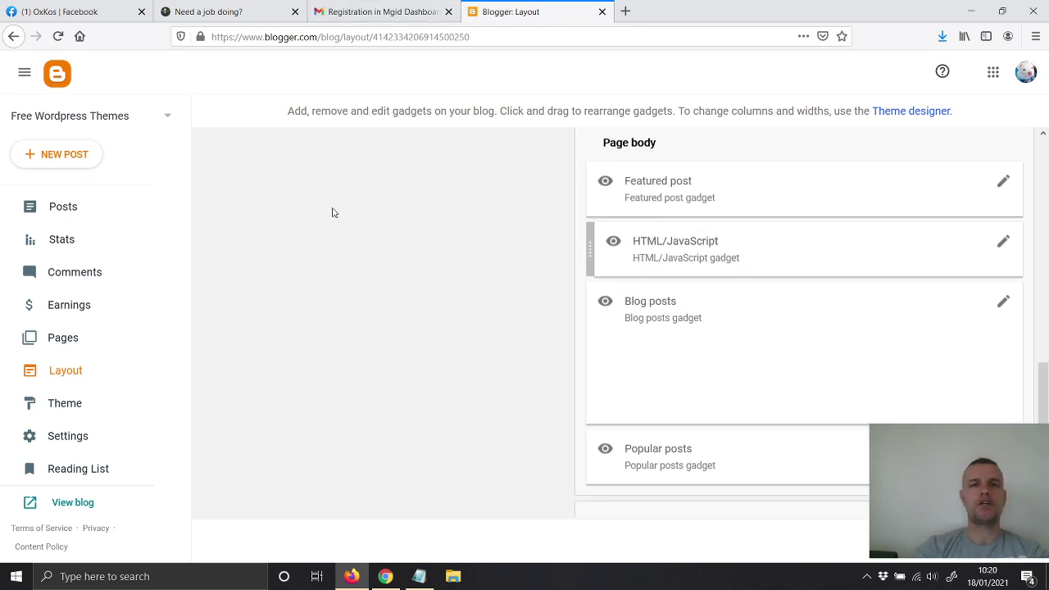
pyautogui.click(73, 502)
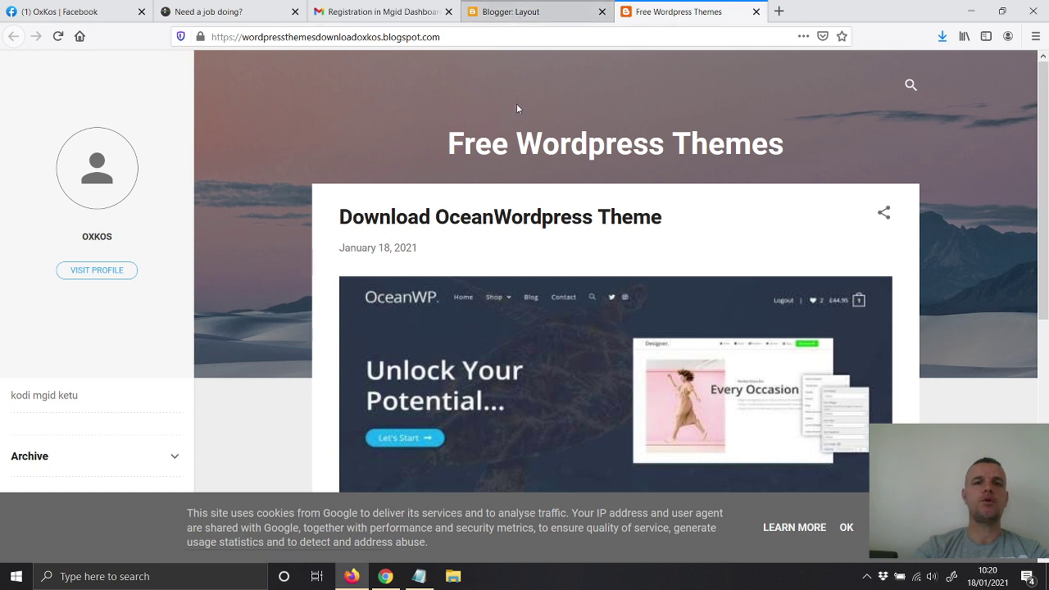
# Step: Back on Blogger: Layout, place the HTML/JavaScript gadget between Blog posts and Popular posts
pyautogui.click(496, 17)
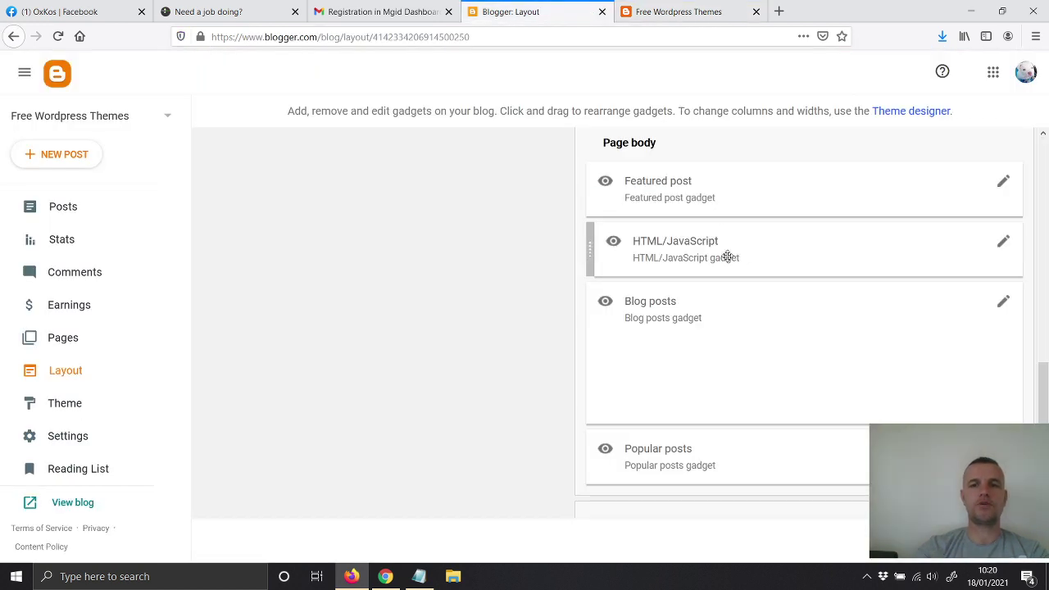
pyautogui.moveTo(710, 243); pyautogui.dragTo(719, 388)
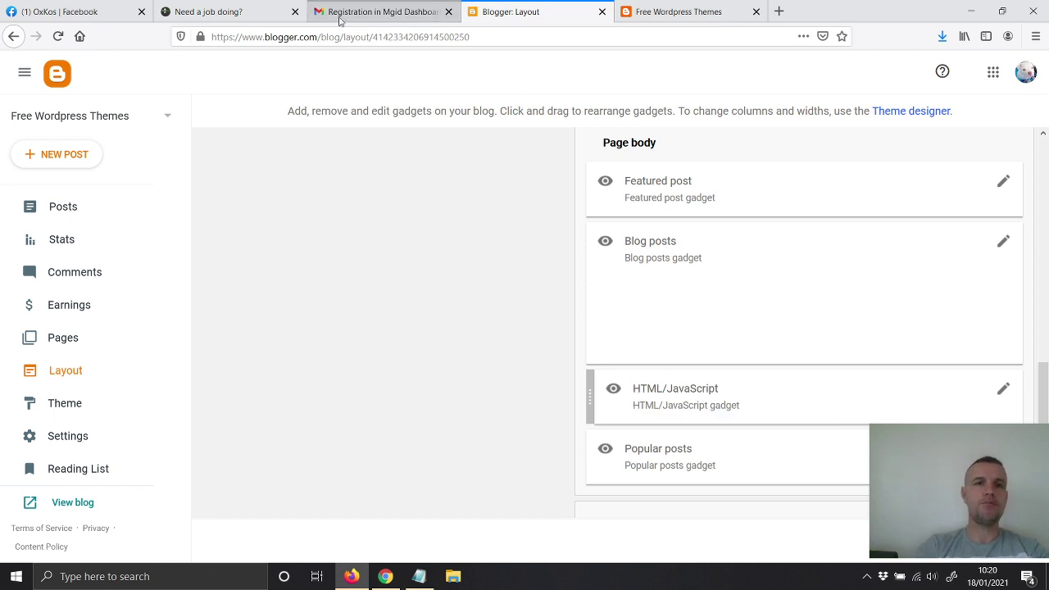
# Step: Confirm the blogspot site shows On Moderation in MGID, then open the account's Users profile page
pyautogui.click(385, 576)
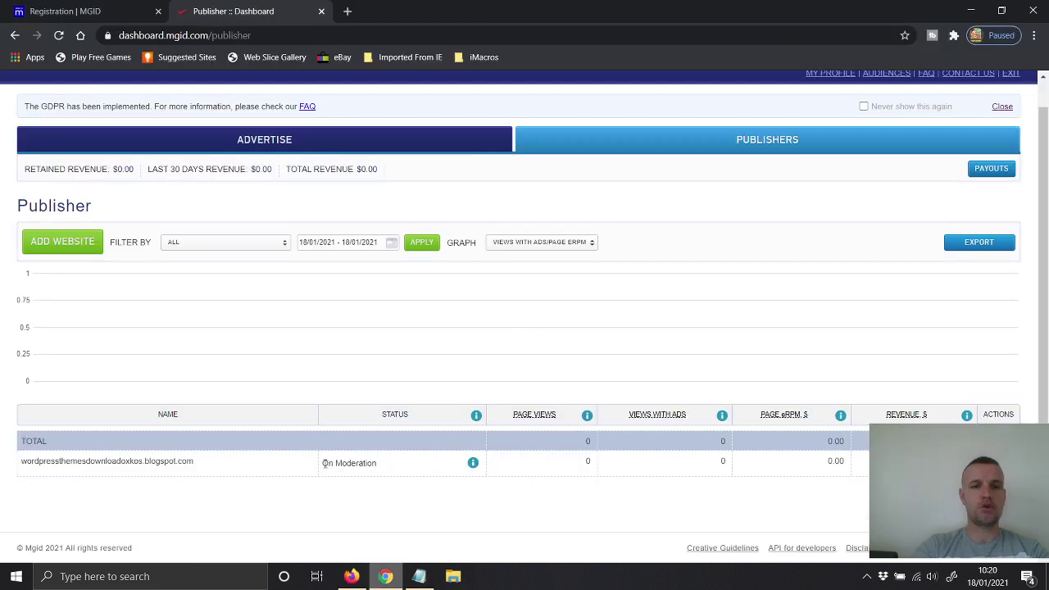
pyautogui.moveTo(324, 464); pyautogui.dragTo(378, 463)
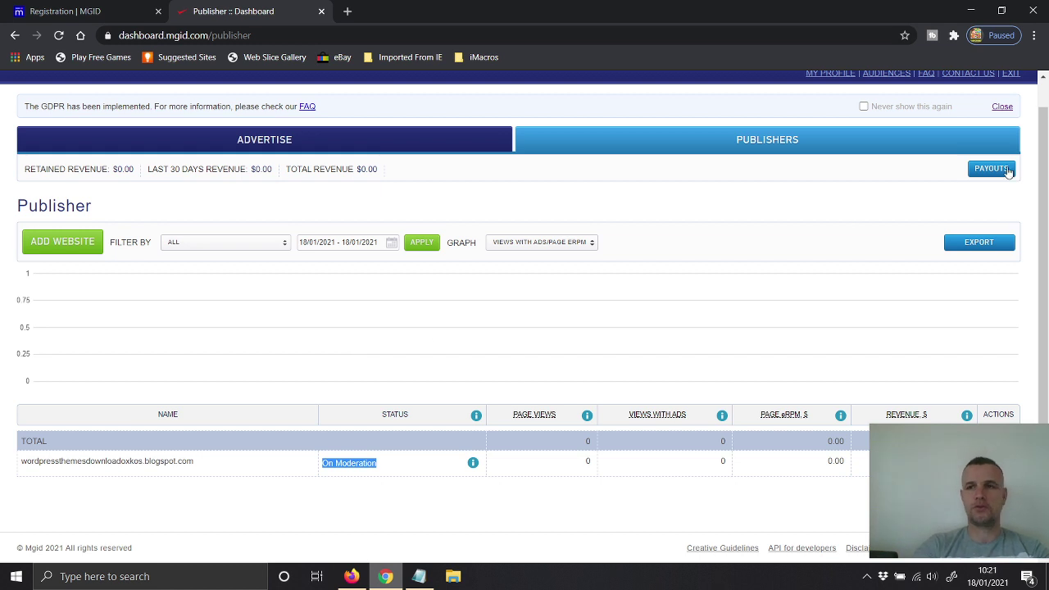
pyautogui.scroll(1, 1046, 109)
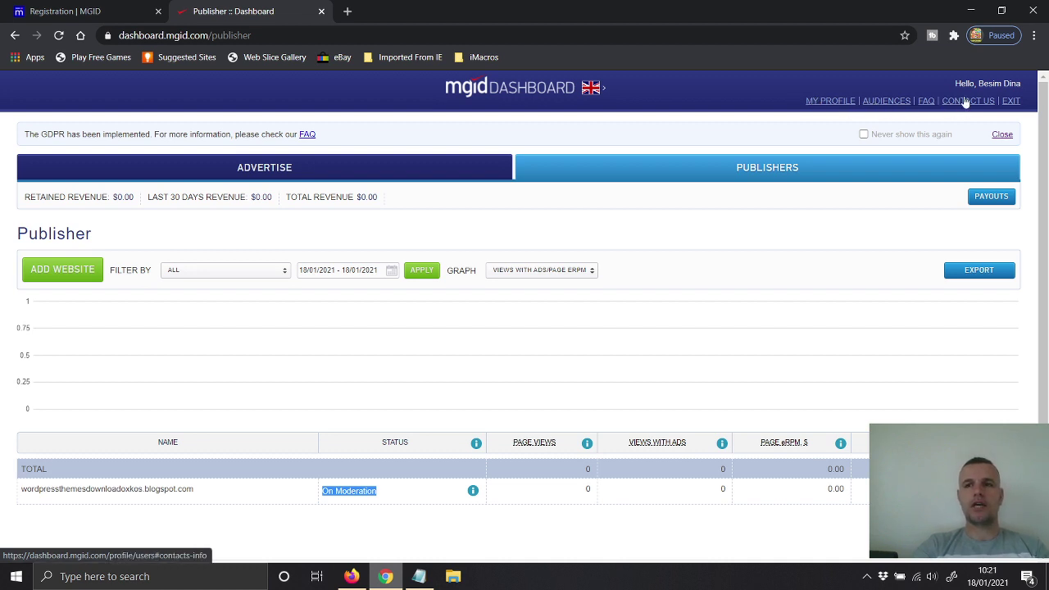
pyautogui.click(943, 508)
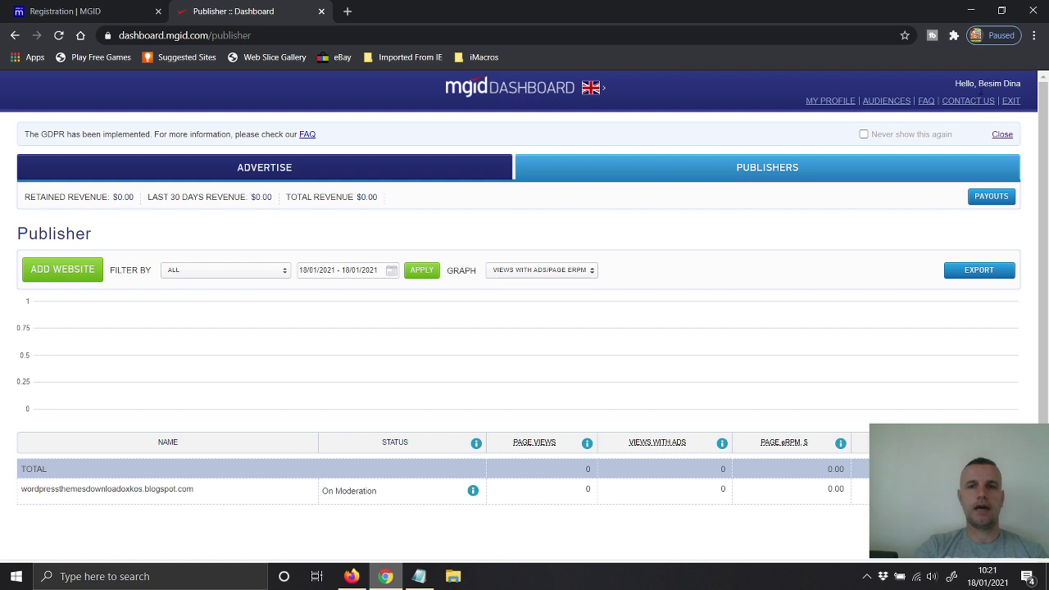
pyautogui.click(608, 178)
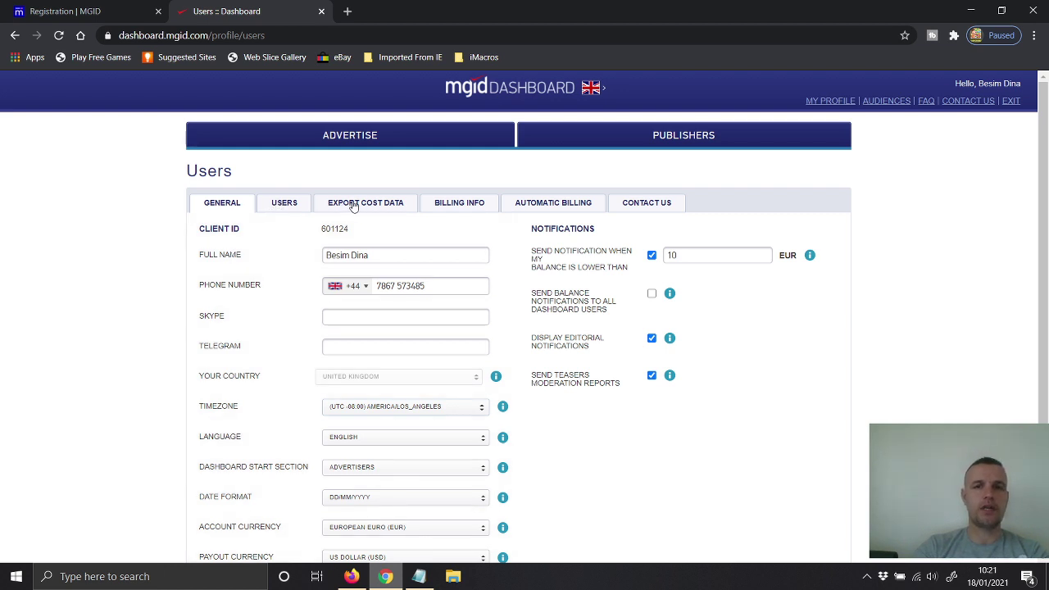
# Step: Look over the Billing Info form and the Automatic Billing explanation of Braintree card charges
pyautogui.click(459, 206)
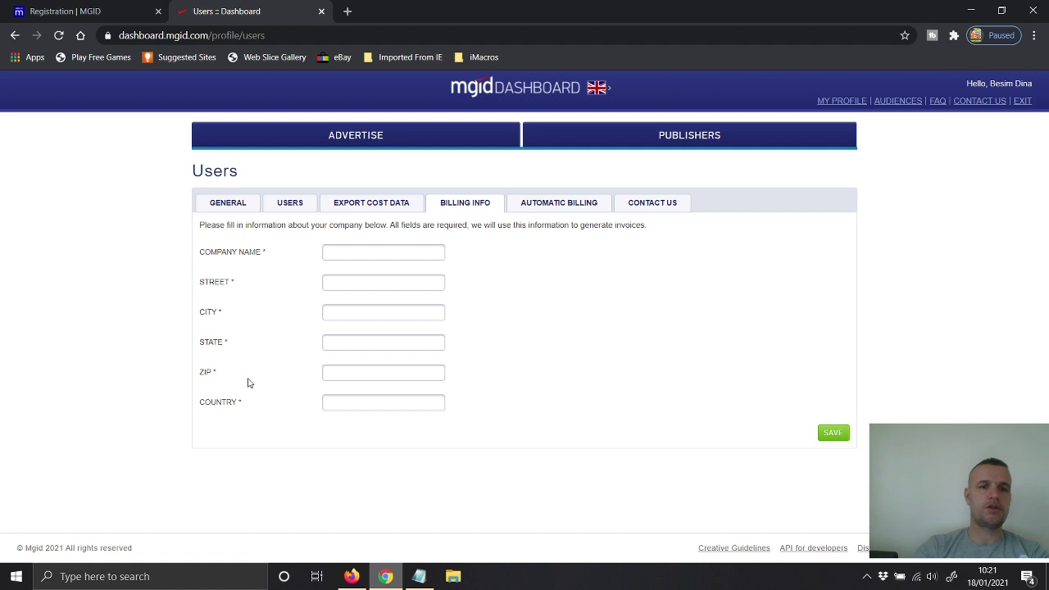
pyautogui.click(540, 206)
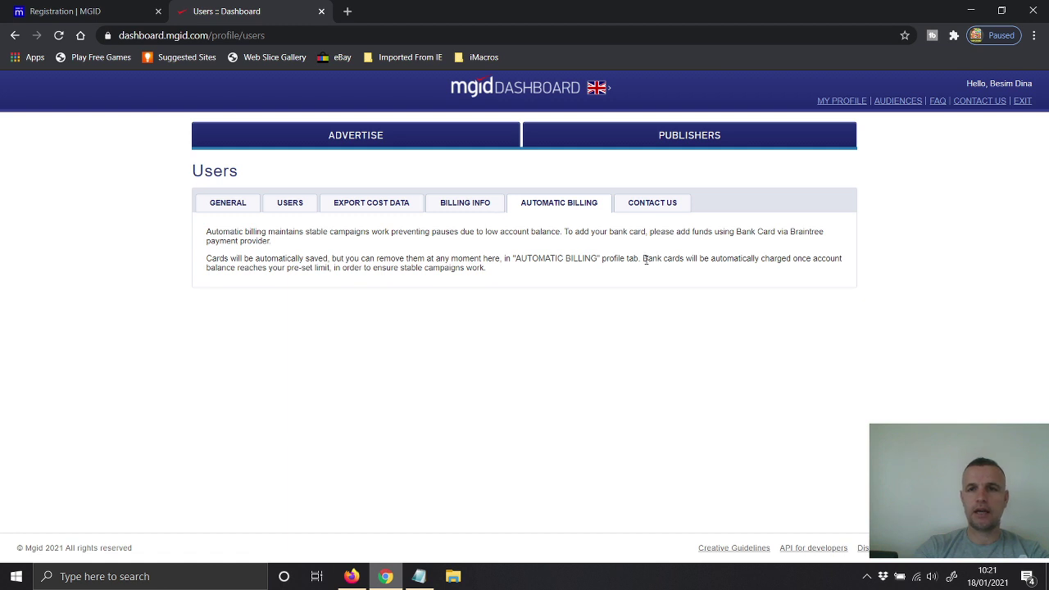
pyautogui.click(655, 136)
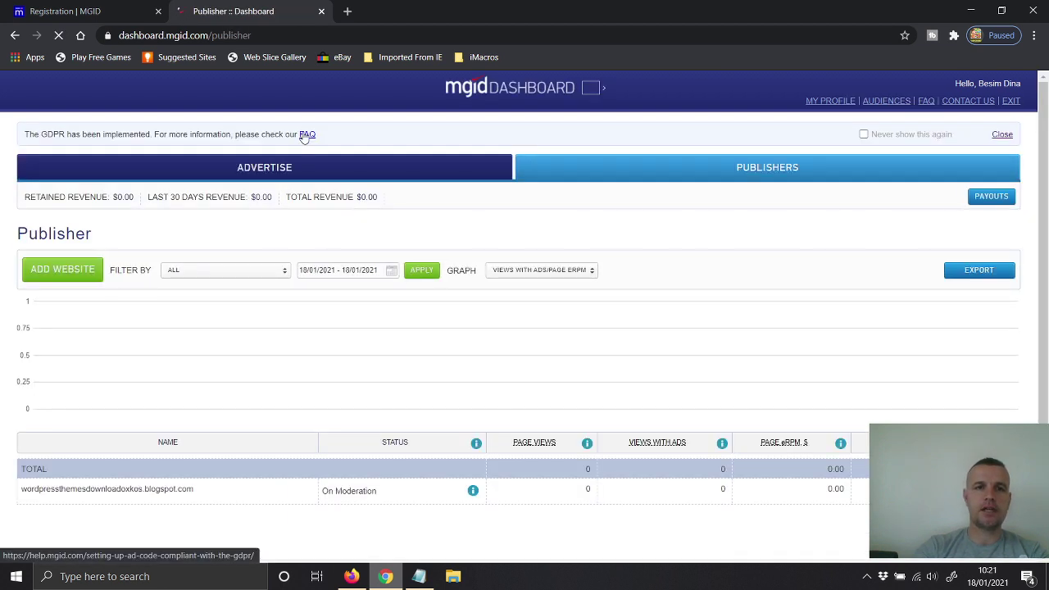
# Step: Open the Publishers Payouts page, review thresholds and fees, and check the saved payment methods dropdown
pyautogui.scroll(-2, 291, 268)
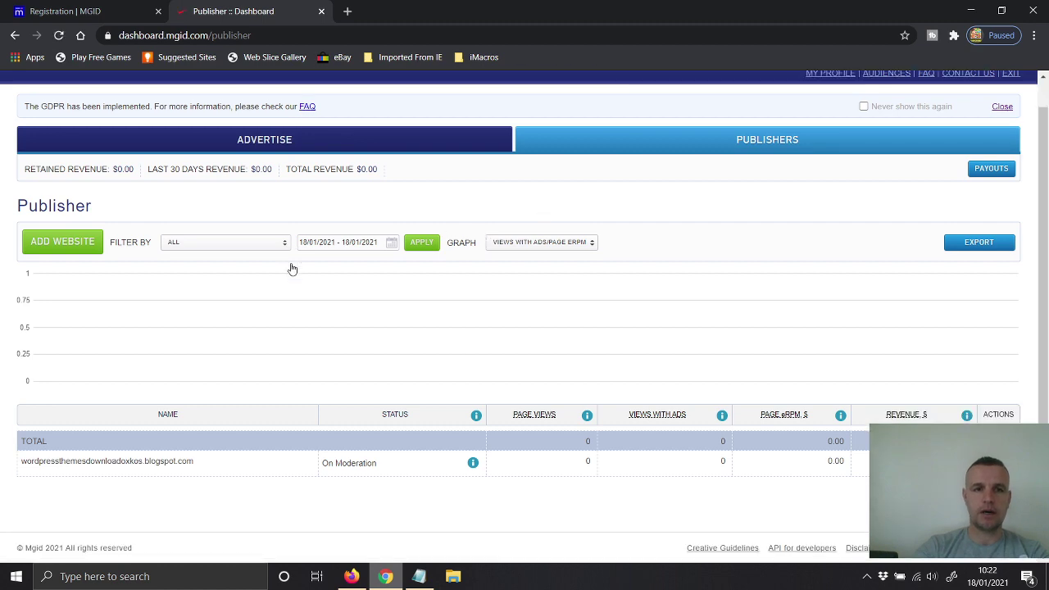
pyautogui.scroll(2, 291, 268)
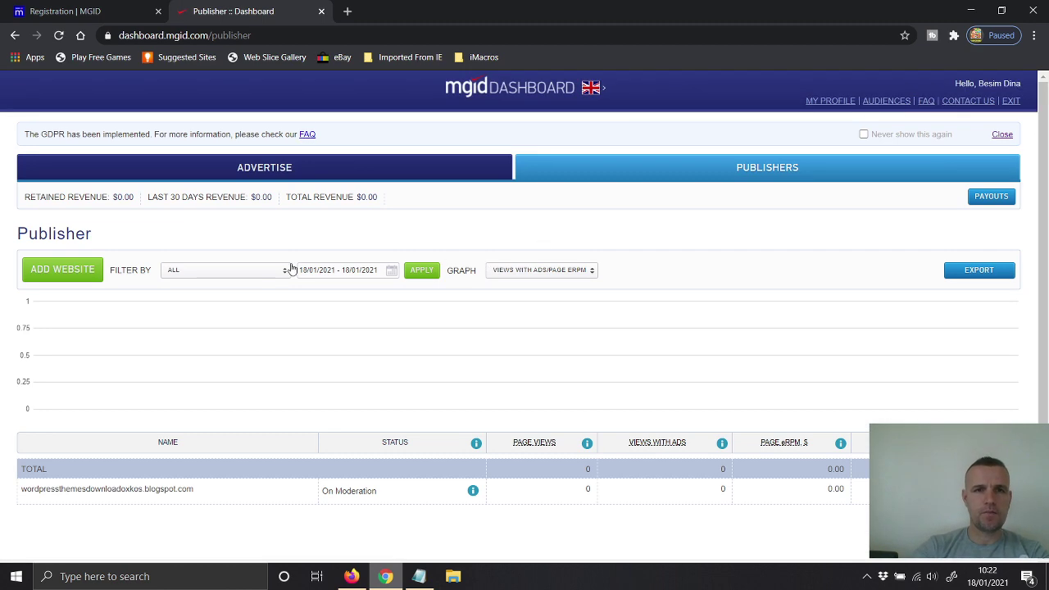
pyautogui.scroll(-2, 290, 268)
pyautogui.scroll(2, 291, 268)
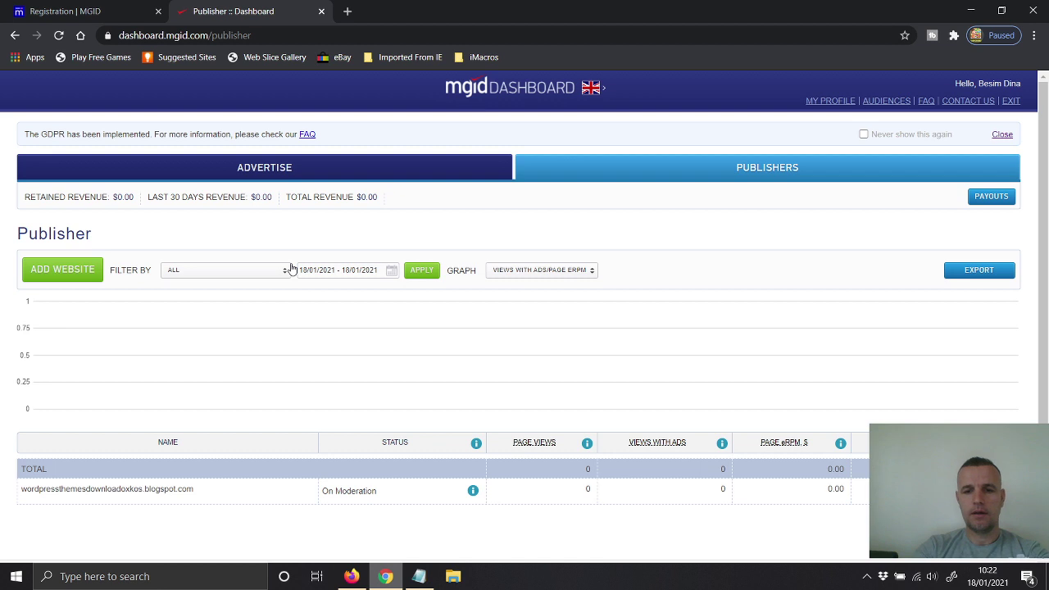
pyautogui.click(866, 576)
pyautogui.click(881, 260)
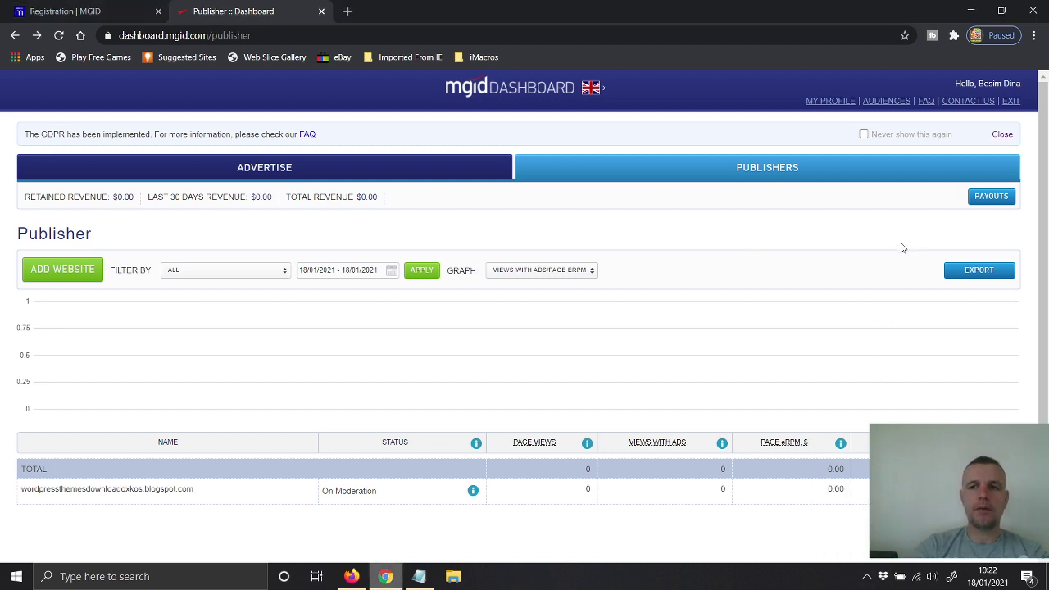
pyautogui.click(987, 200)
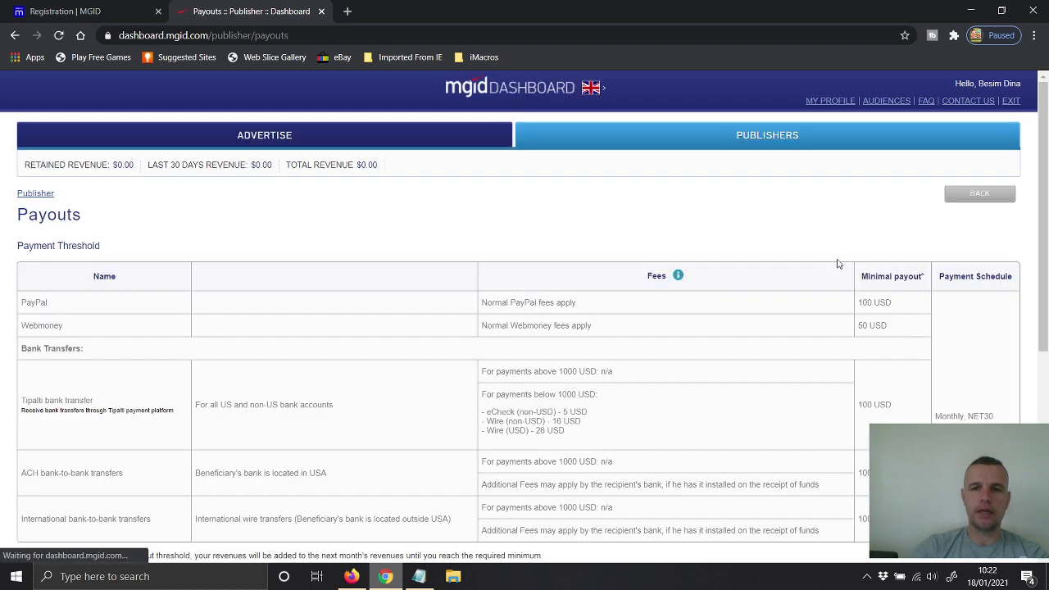
pyautogui.scroll(-4, 370, 301)
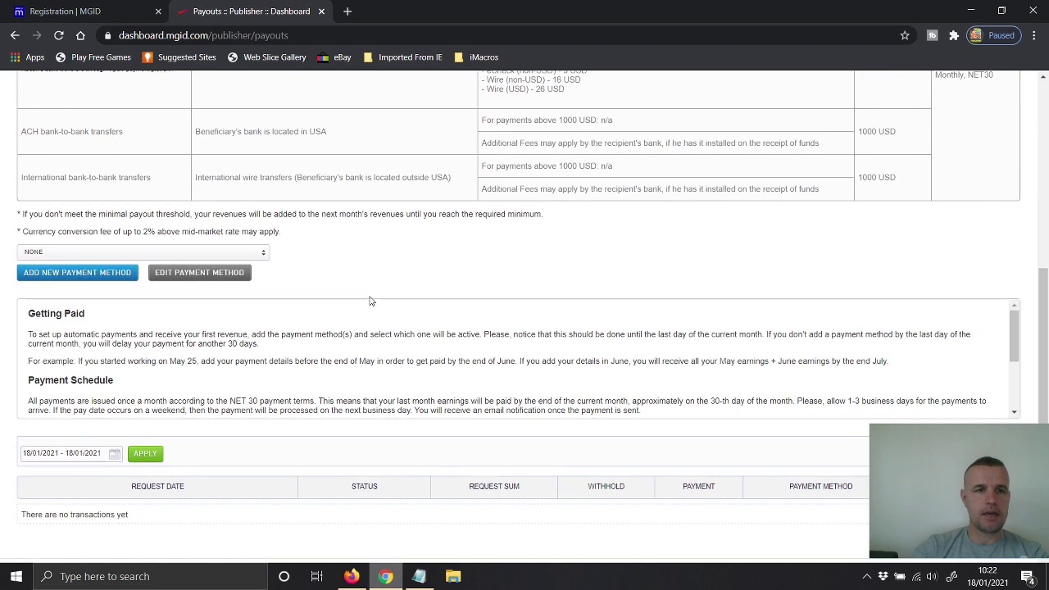
pyautogui.click(70, 255)
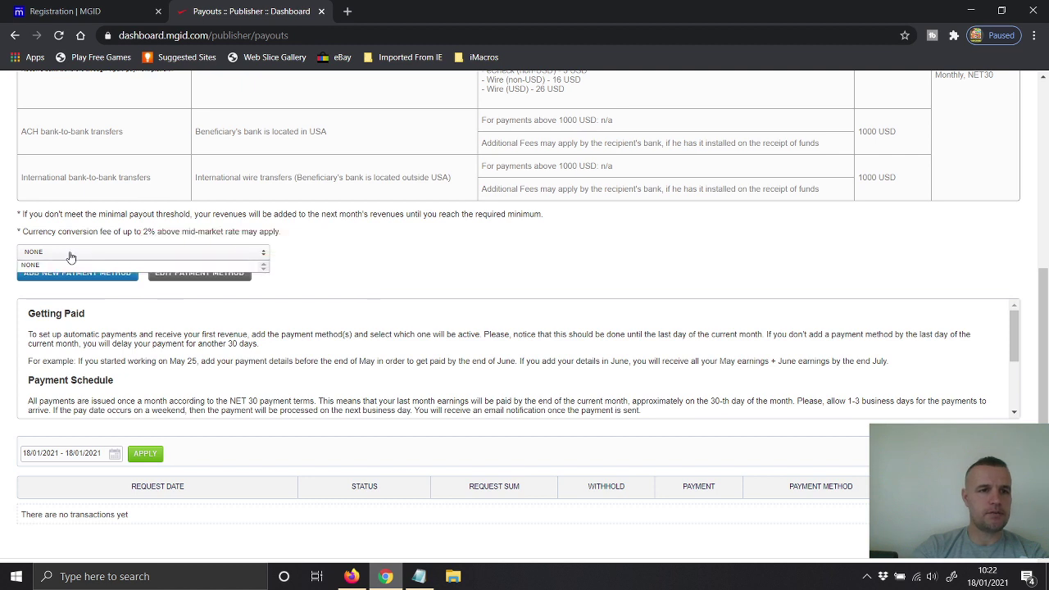
pyautogui.click(71, 259)
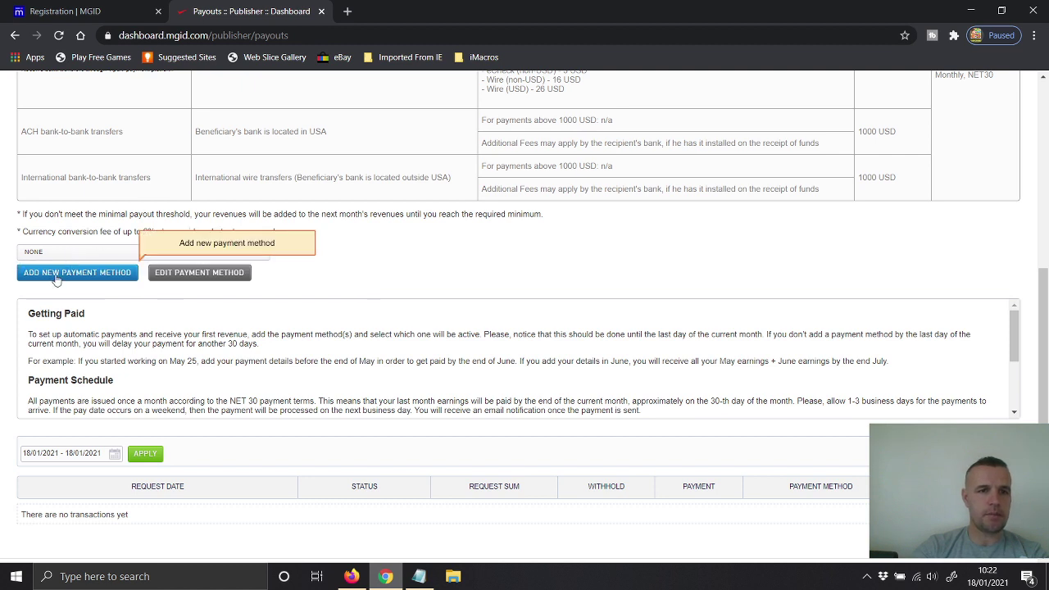
# Step: Start a new Bank Transfers payment method and look over its bank name, SWIFT code, account name and address fields
pyautogui.click(68, 275)
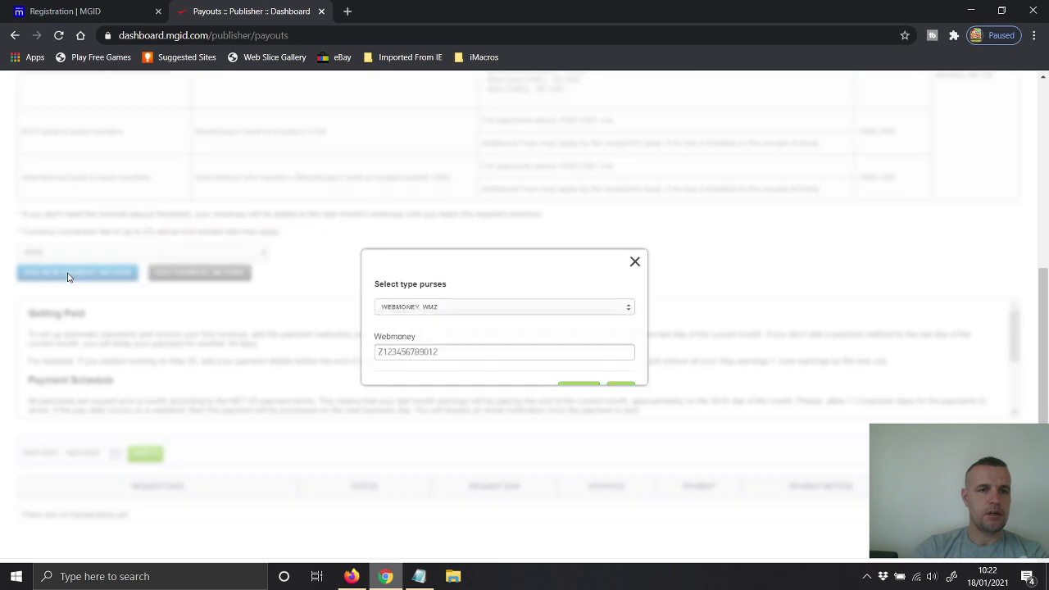
pyautogui.click(423, 297)
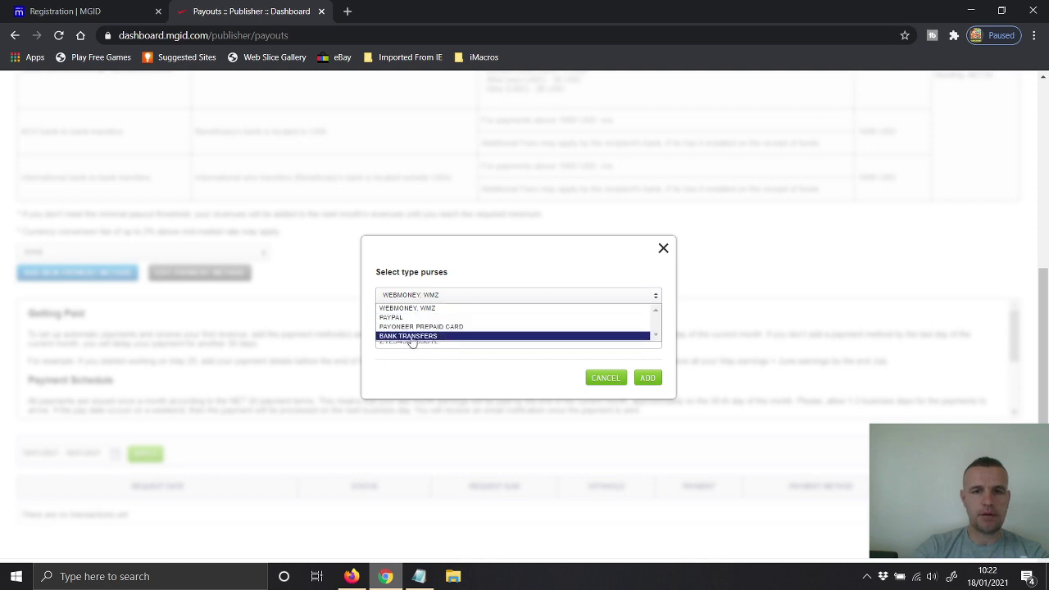
pyautogui.click(411, 338)
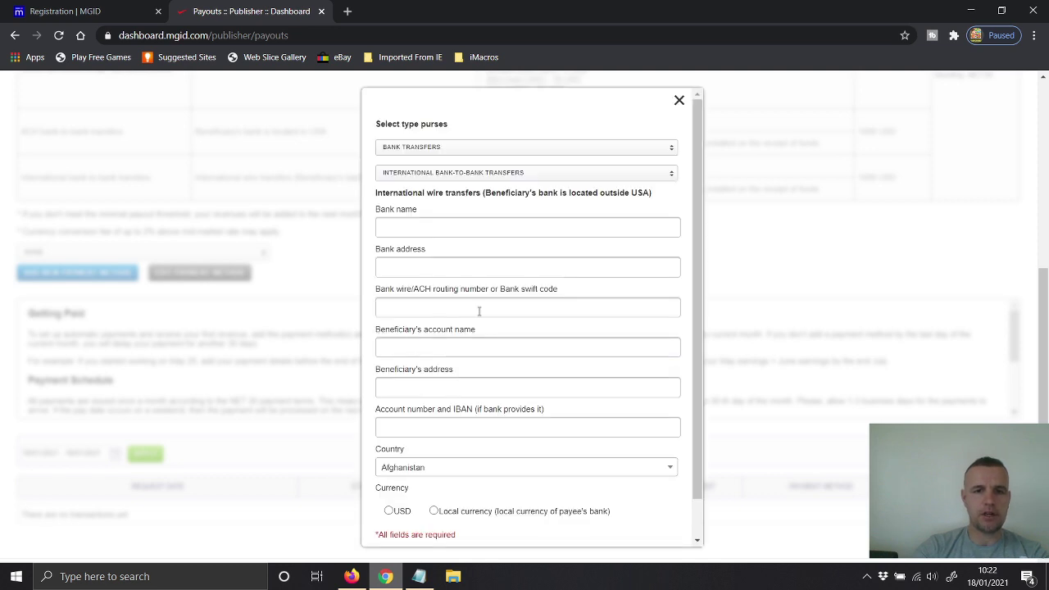
pyautogui.click(422, 227)
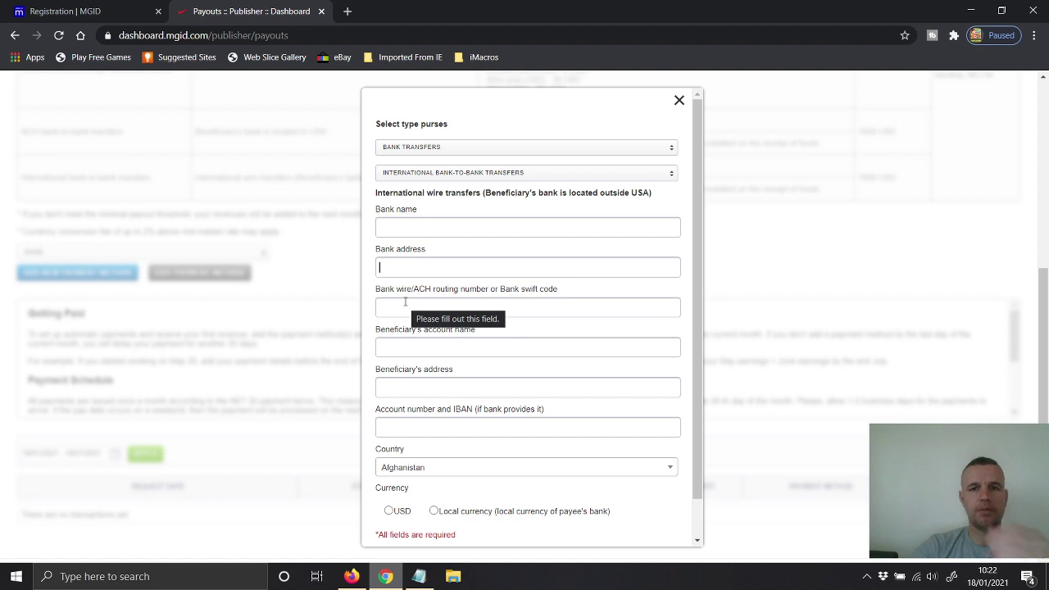
pyautogui.moveTo(522, 292); pyautogui.dragTo(554, 290)
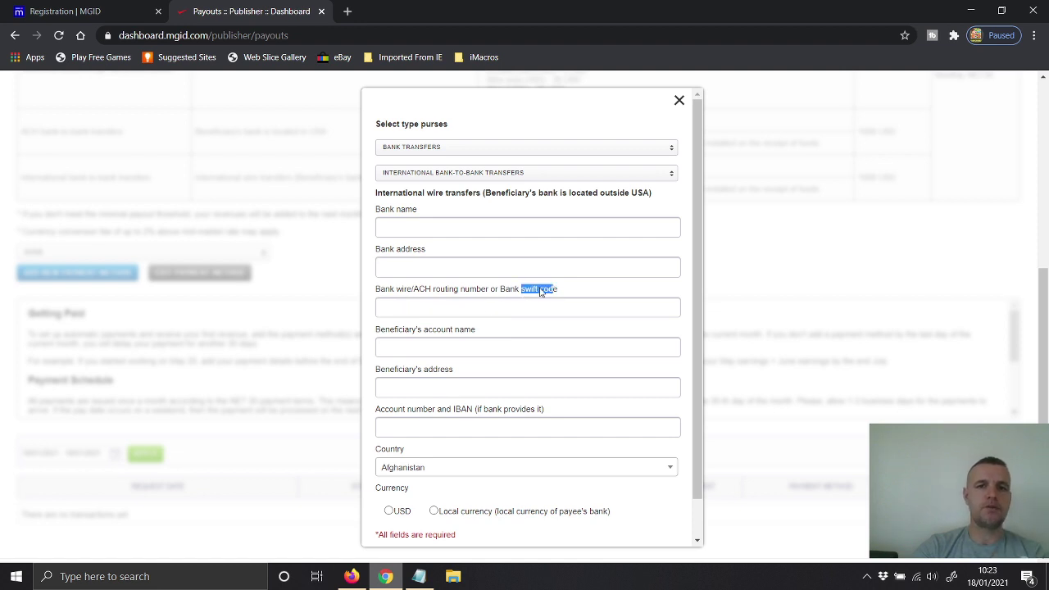
pyautogui.click(427, 314)
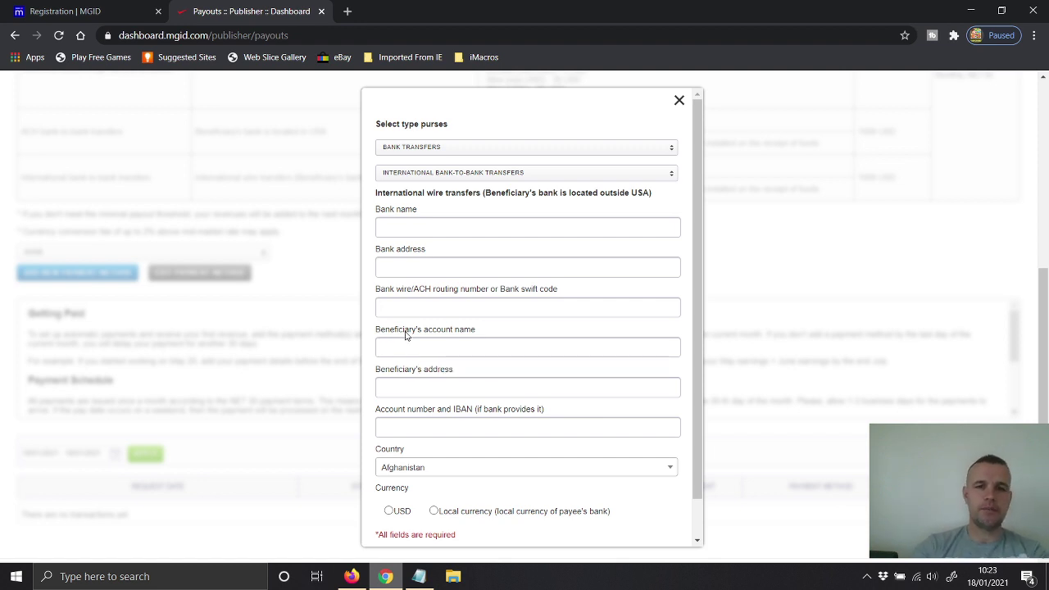
pyautogui.click(412, 386)
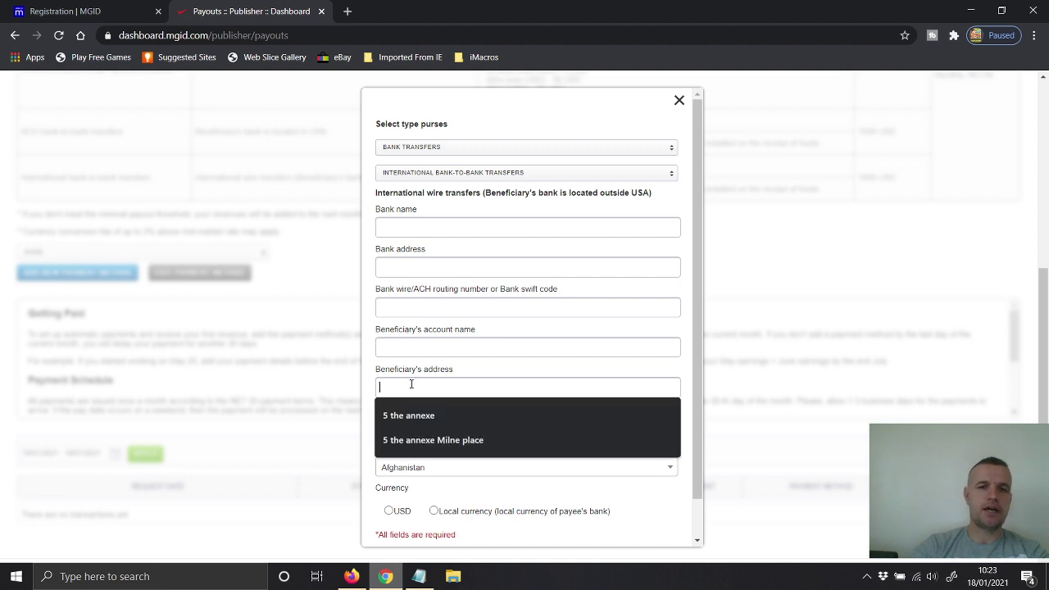
pyautogui.click(466, 348)
pyautogui.click(464, 379)
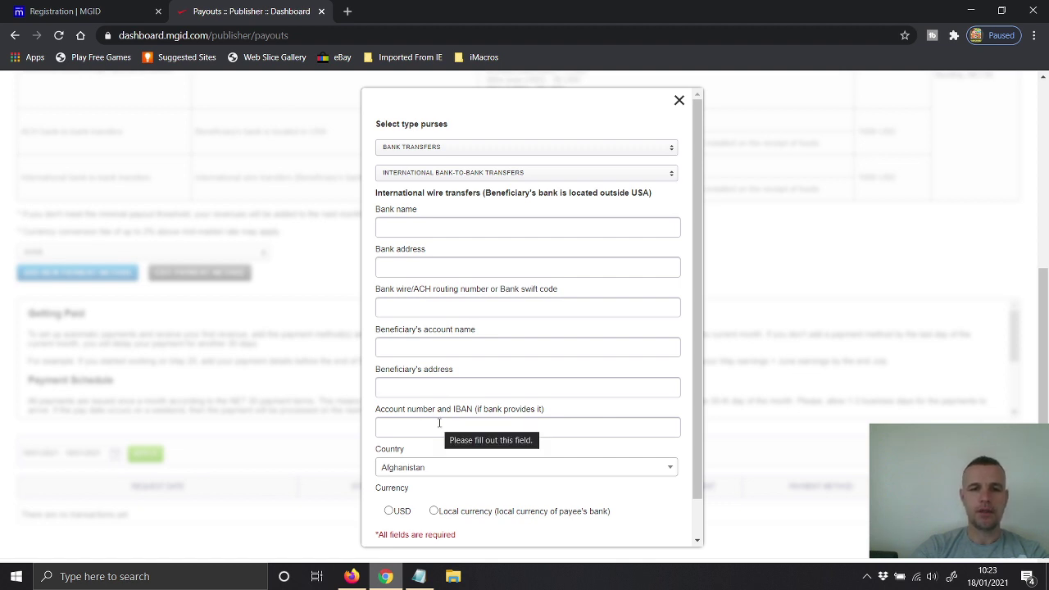
# Step: Open the bank Country list and choose payment in local currency
pyautogui.click(422, 469)
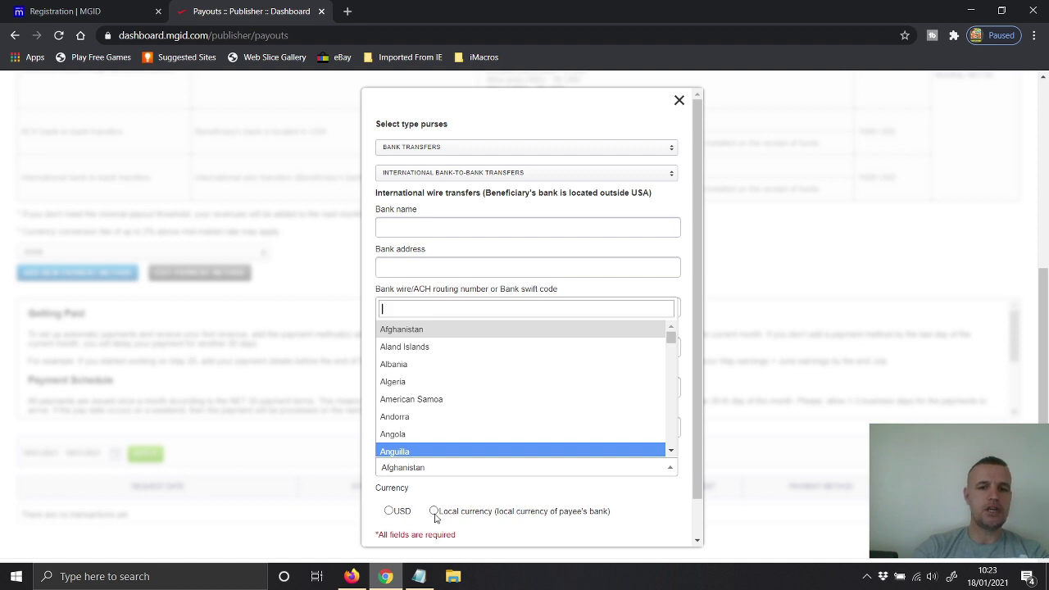
pyautogui.click(435, 512)
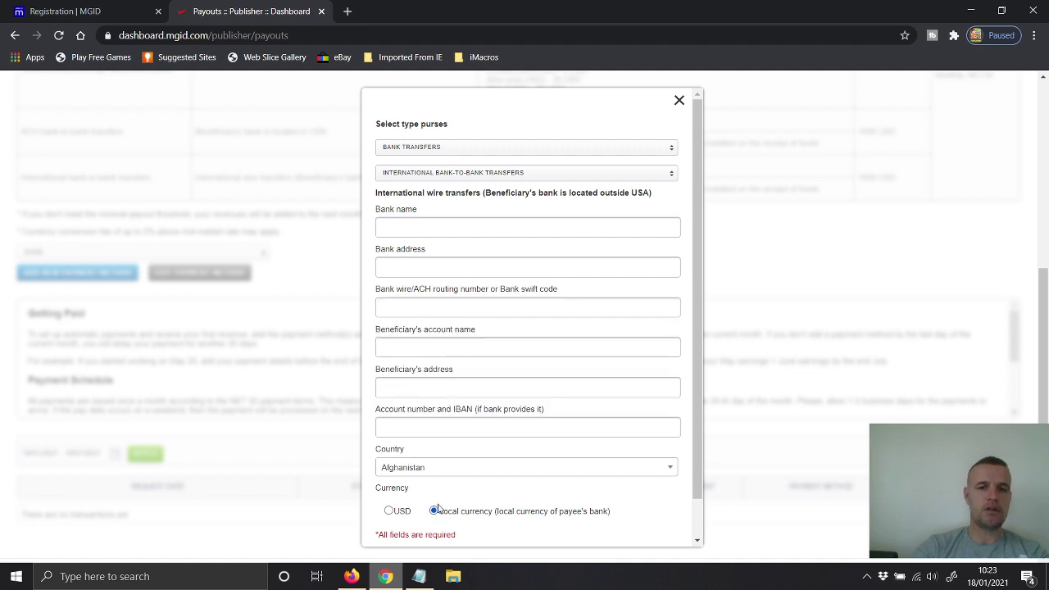
pyautogui.scroll(-1, 438, 509)
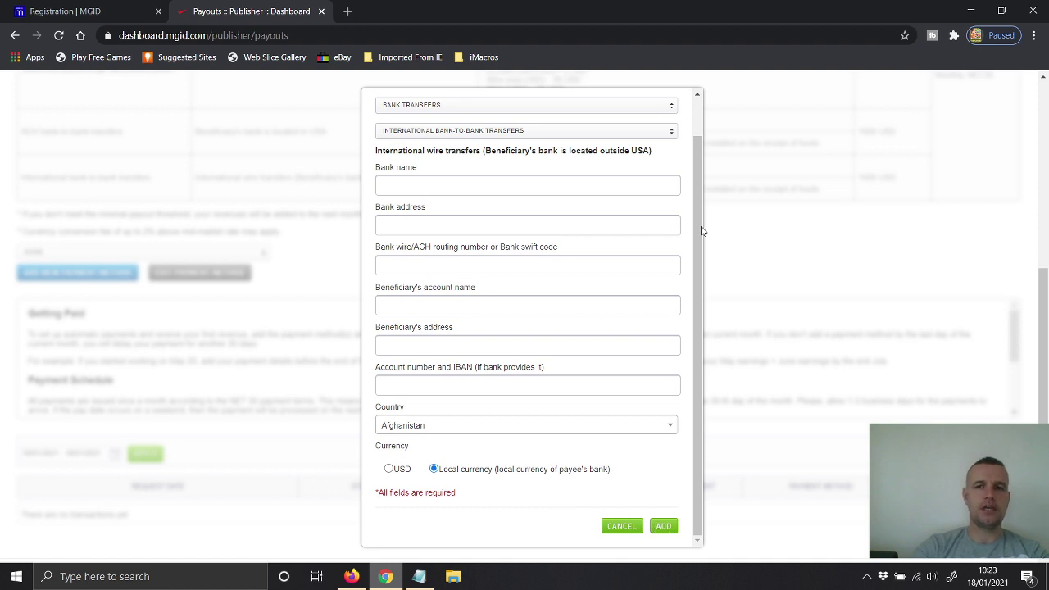
pyautogui.scroll(2, 698, 227)
pyautogui.click(439, 155)
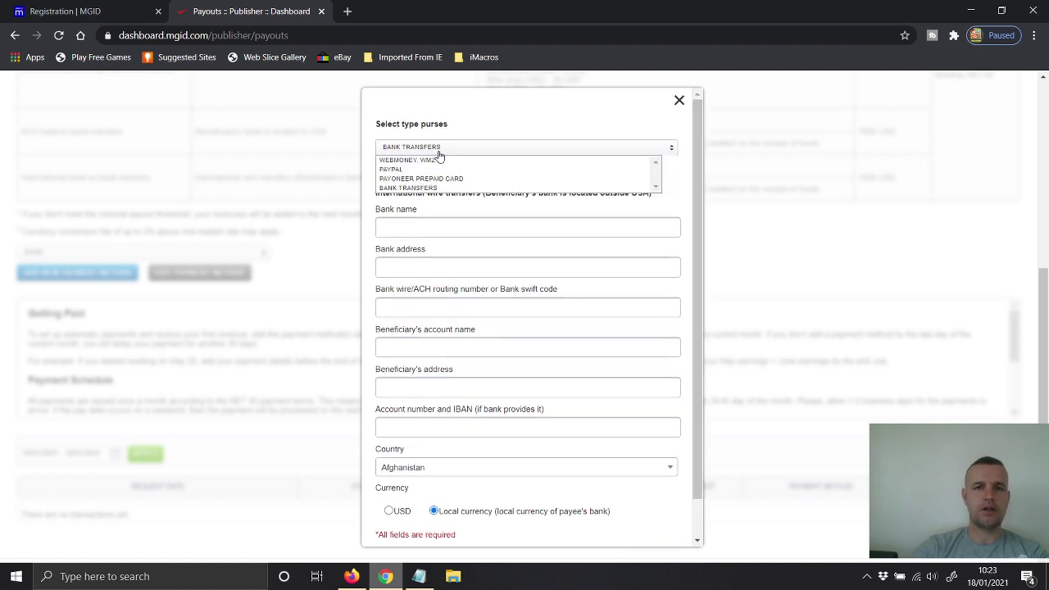
# Step: Change the purse type to Payoneer prepaid card, then to PayPal, and focus the PayPal email field
pyautogui.click(419, 179)
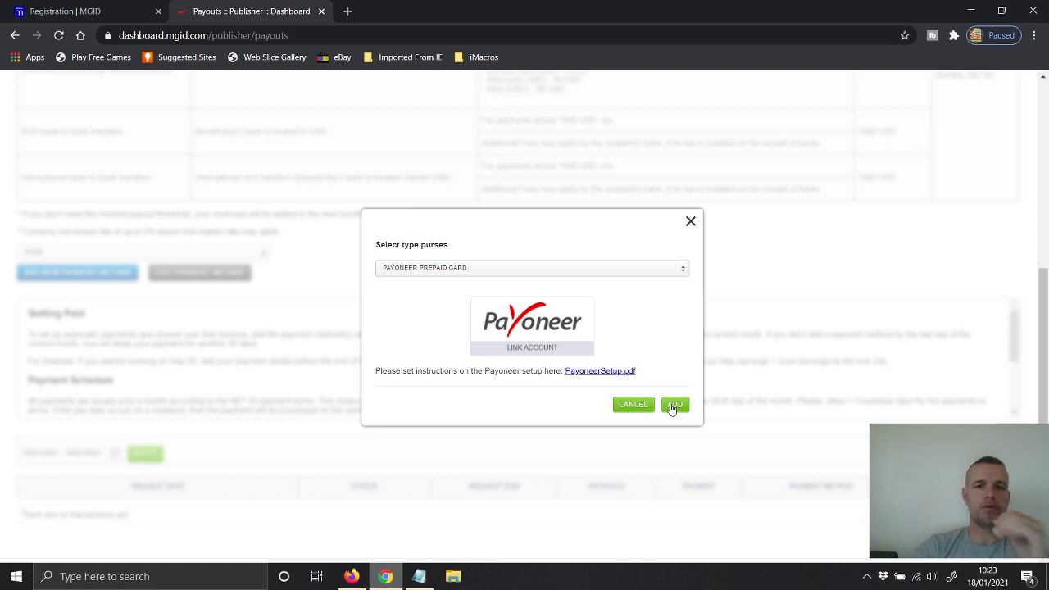
pyautogui.click(464, 271)
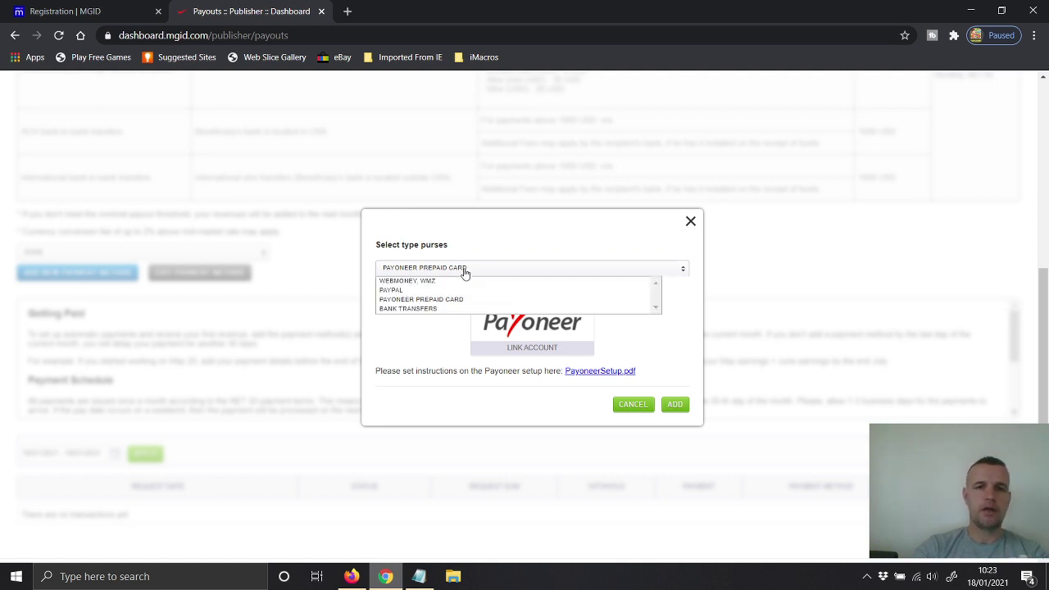
pyautogui.click(411, 292)
pyautogui.click(408, 340)
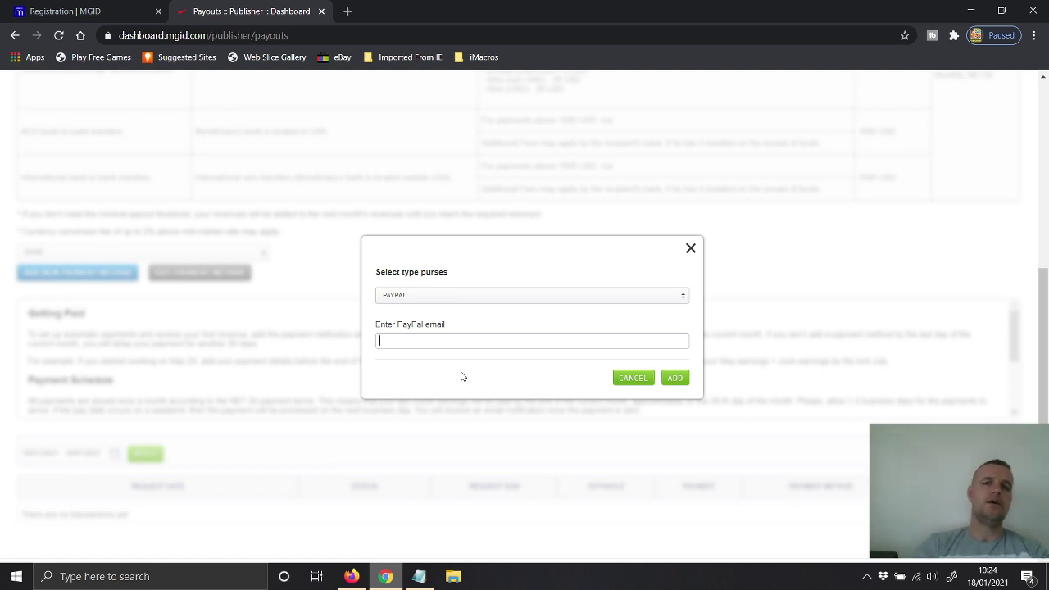
# Step: Close the PayPal payout dialog and return to the Publisher overview page
pyautogui.click(690, 246)
pyautogui.scroll(3, 481, 253)
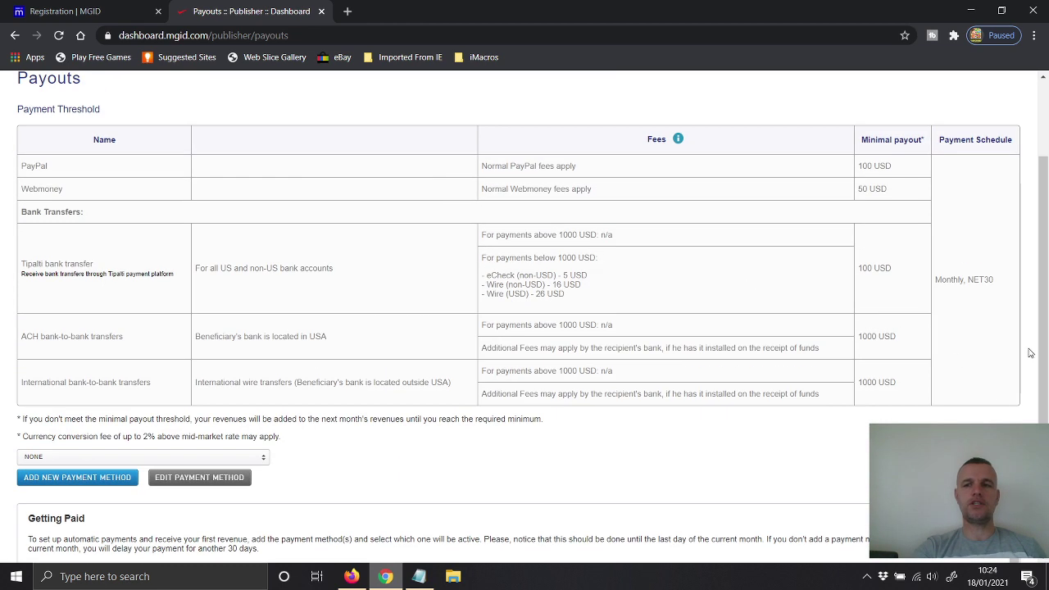
pyautogui.scroll(2, 1035, 353)
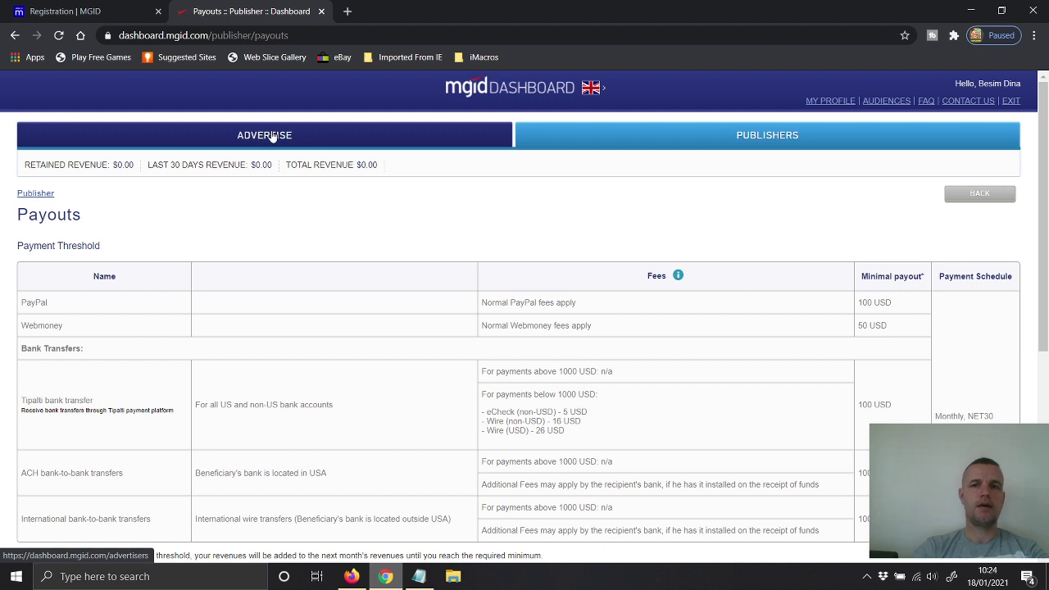
pyautogui.click(738, 137)
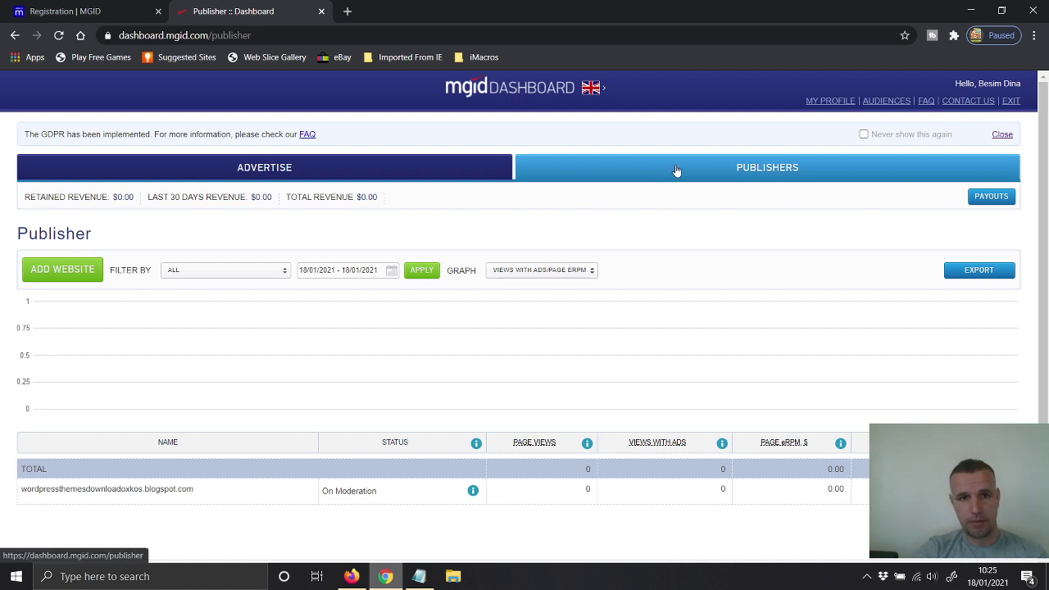
# Step: Start adding a new website and open the MGID Publisher Requirements help page in a new tab
pyautogui.click(57, 270)
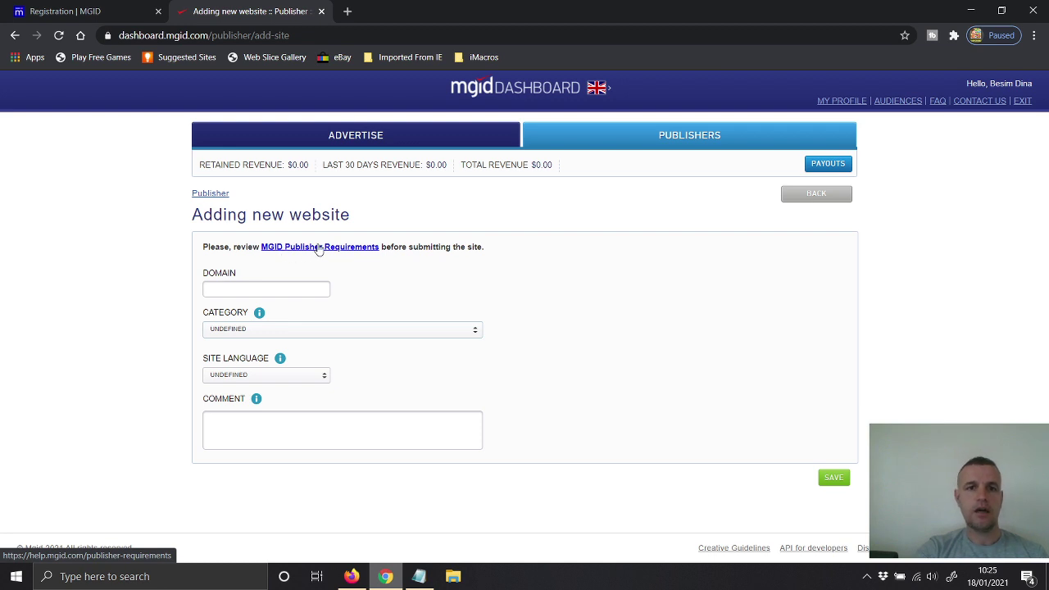
pyautogui.click(318, 248)
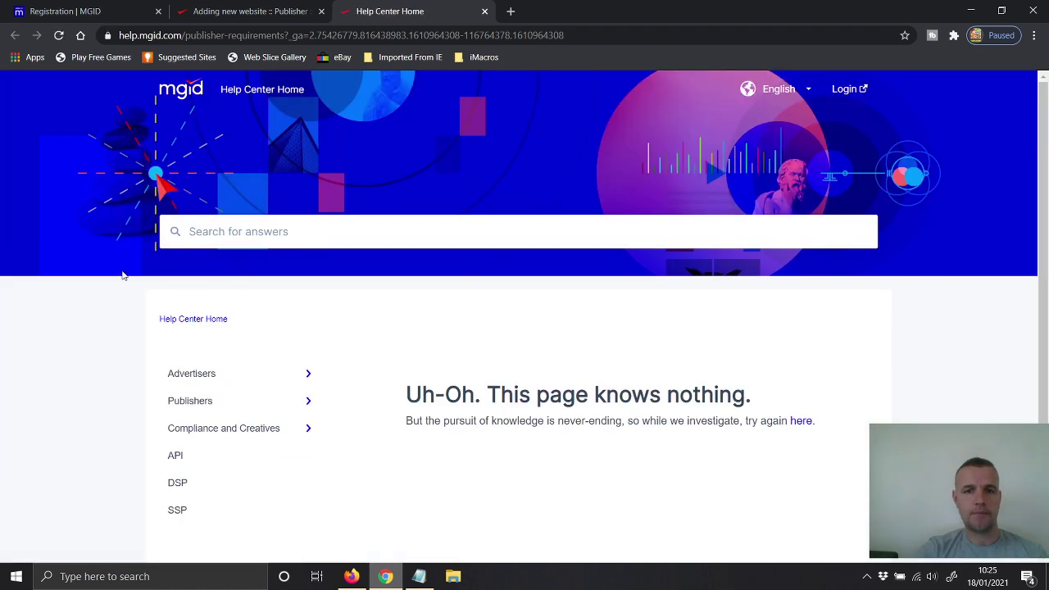
pyautogui.scroll(-1, 115, 274)
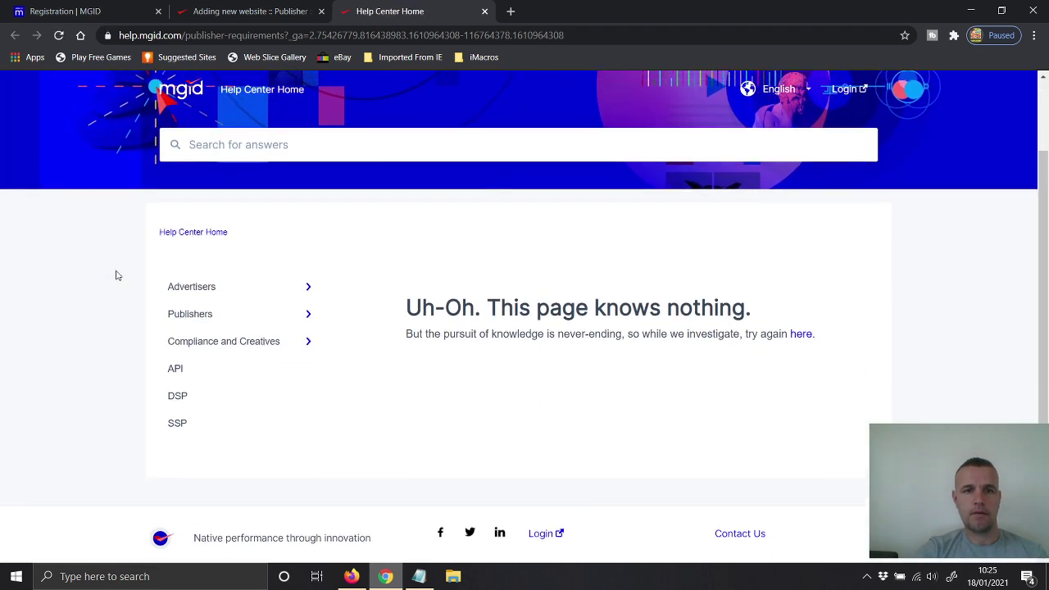
# Step: Close the help tab and reopen Publisher Requirements, then retry from its 'Uh-Oh' error page
pyautogui.click(484, 10)
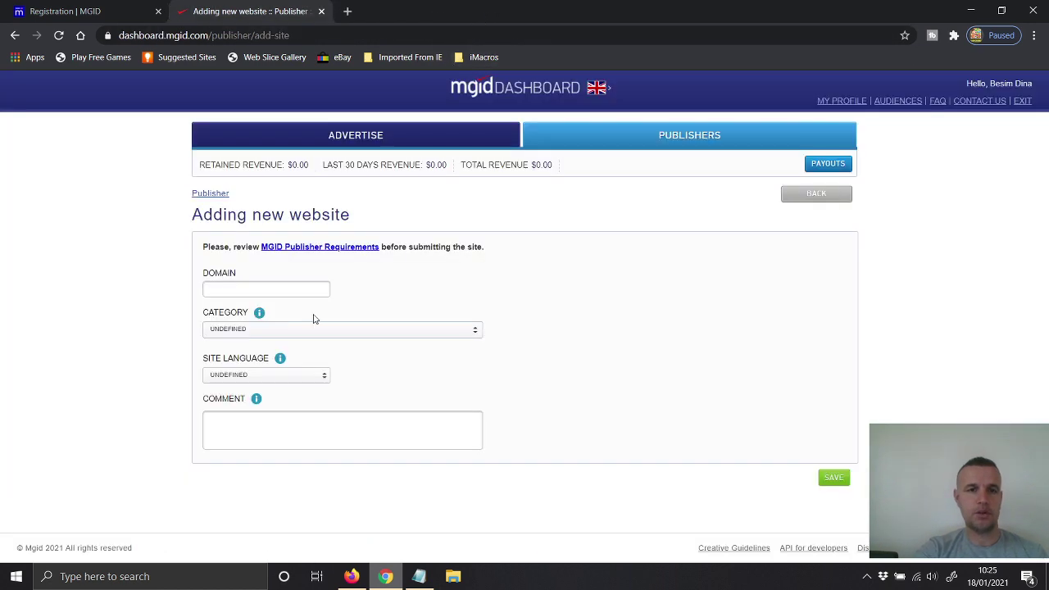
pyautogui.click(318, 247)
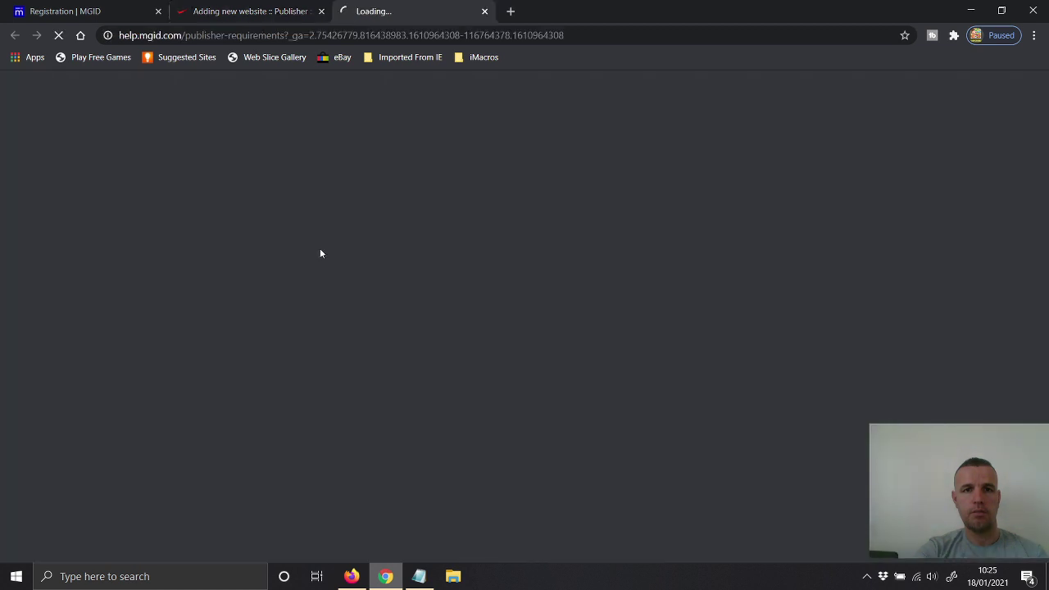
pyautogui.scroll(-1, 459, 344)
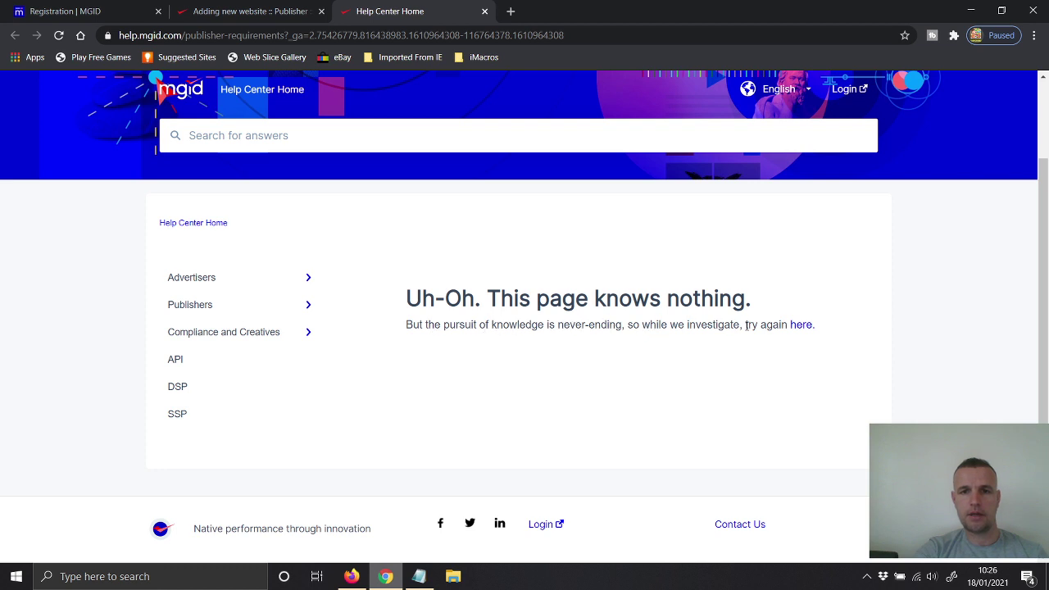
pyautogui.click(799, 325)
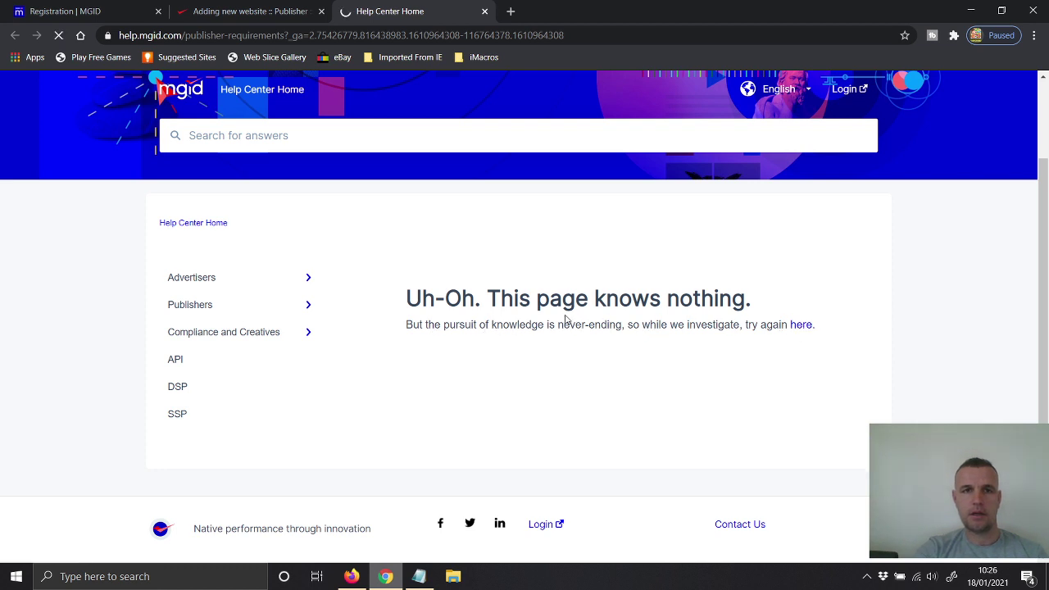
# Step: Open the Publishers documentation from the Help Center home and browse its General articles
pyautogui.scroll(-3, 221, 308)
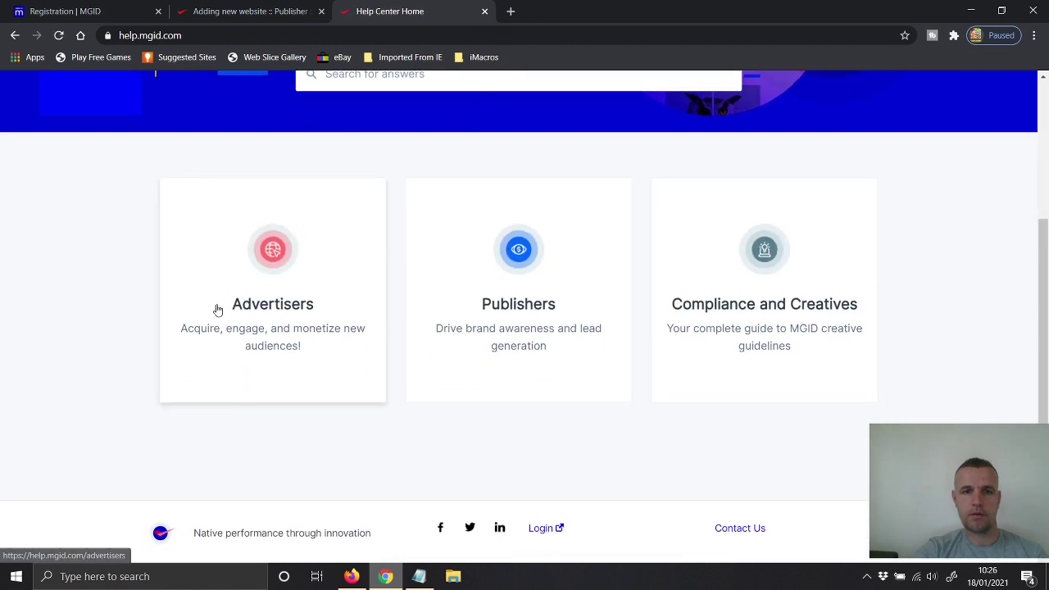
pyautogui.click(312, 292)
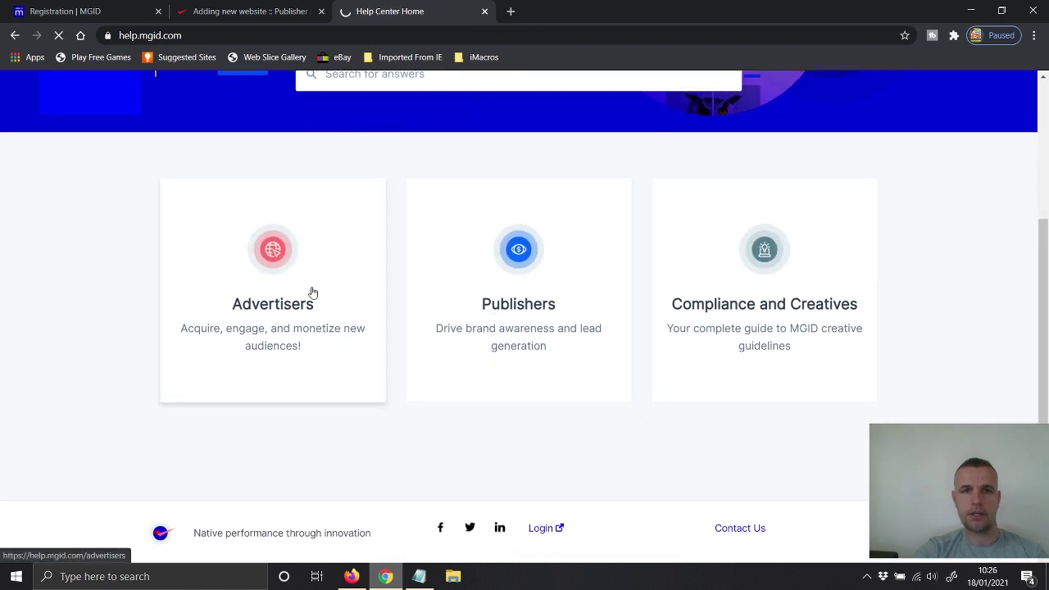
pyautogui.scroll(-3, 162, 299)
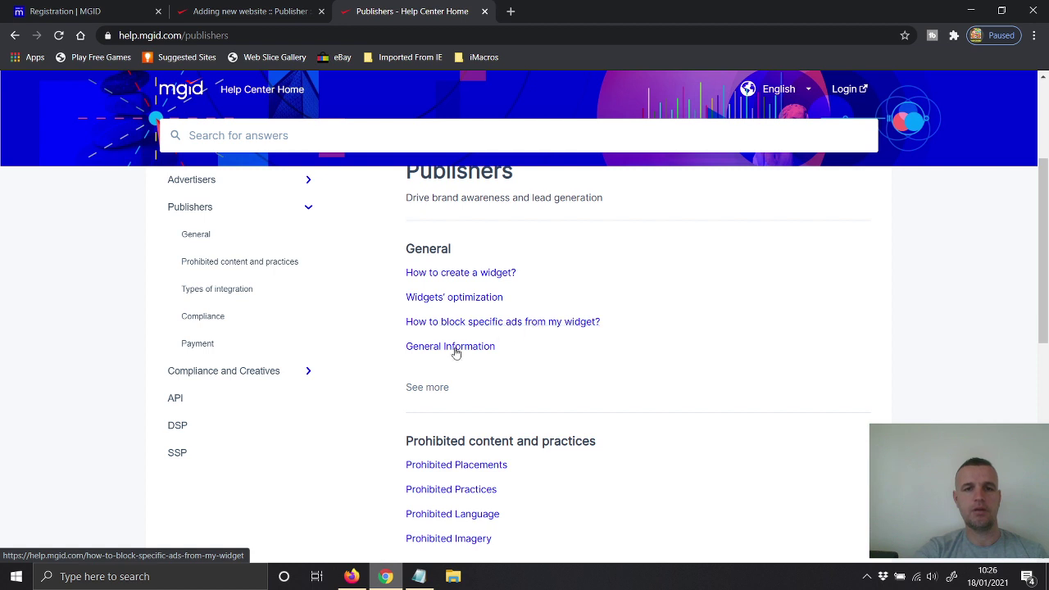
pyautogui.scroll(-1, 345, 418)
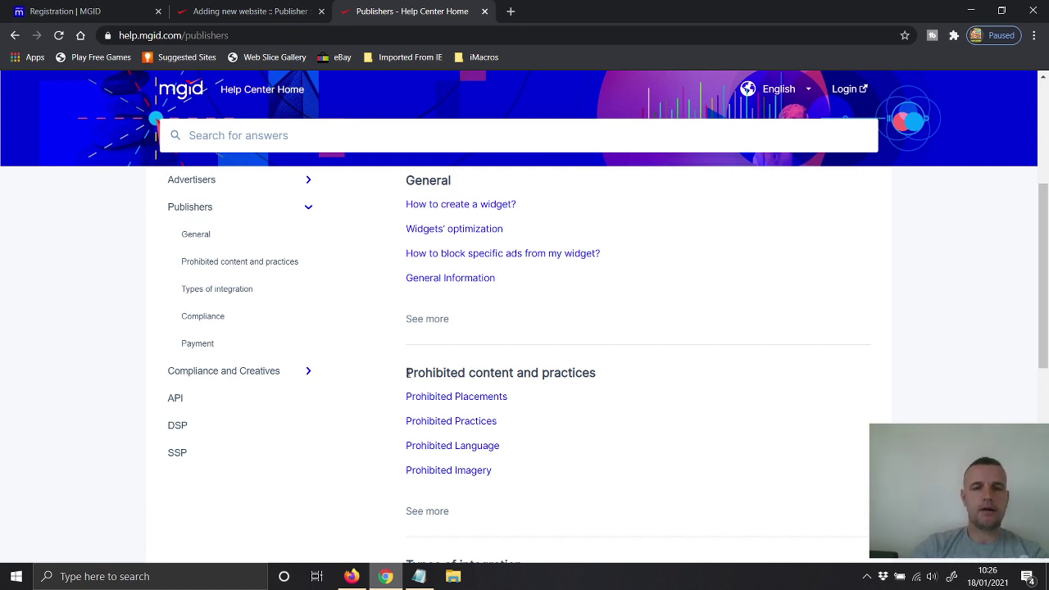
# Step: Highlight the 'Prohibited content and practices' heading and review the integration, Compliance and Payment sections
pyautogui.moveTo(407, 373); pyautogui.dragTo(591, 367)
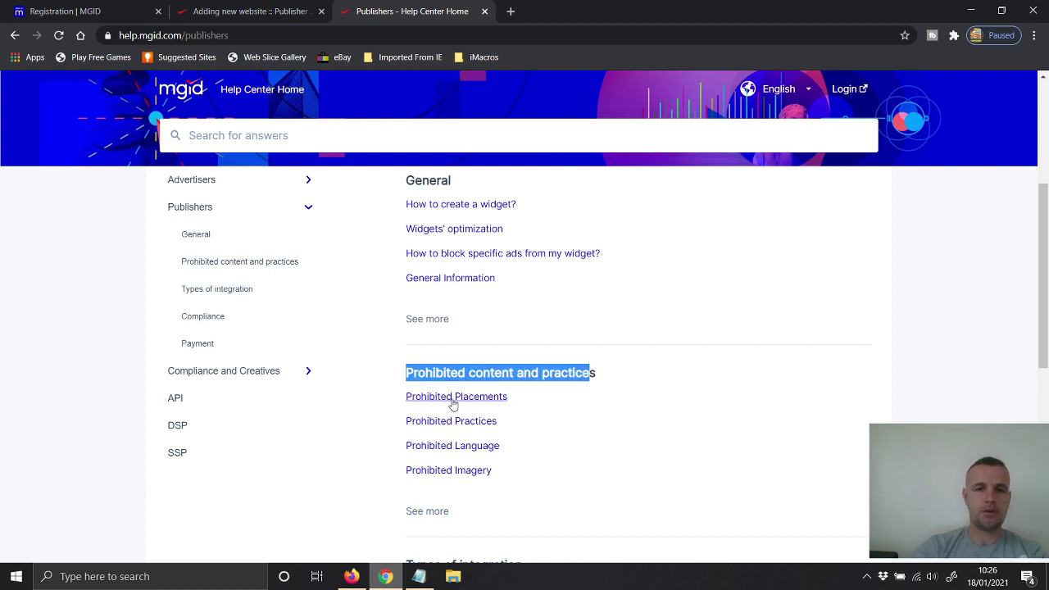
pyautogui.scroll(-3, 315, 461)
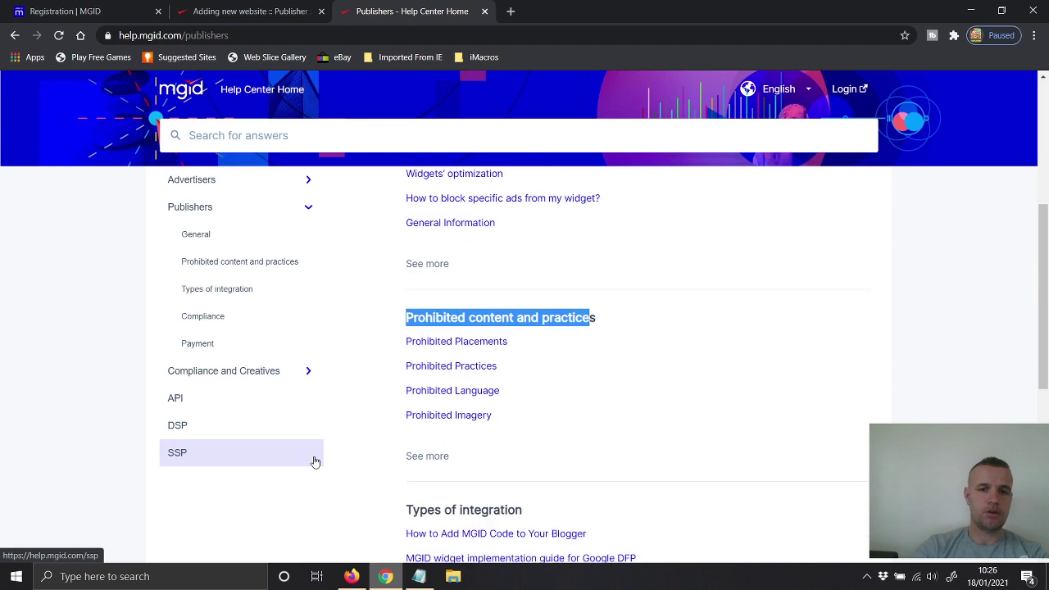
pyautogui.scroll(-2, 350, 372)
pyautogui.scroll(-2, 350, 371)
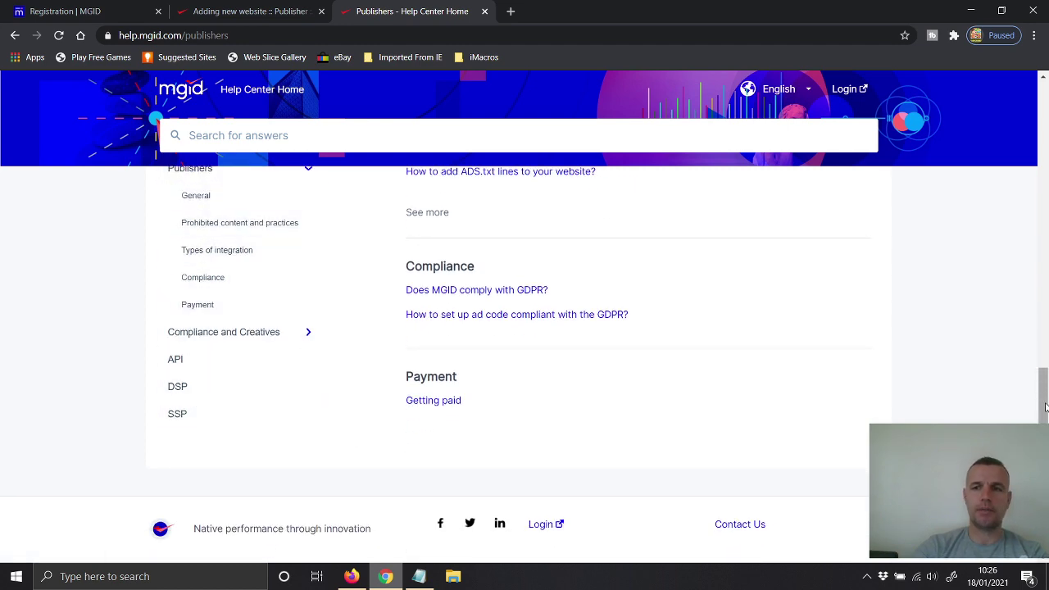
pyautogui.scroll(10, 963, 334)
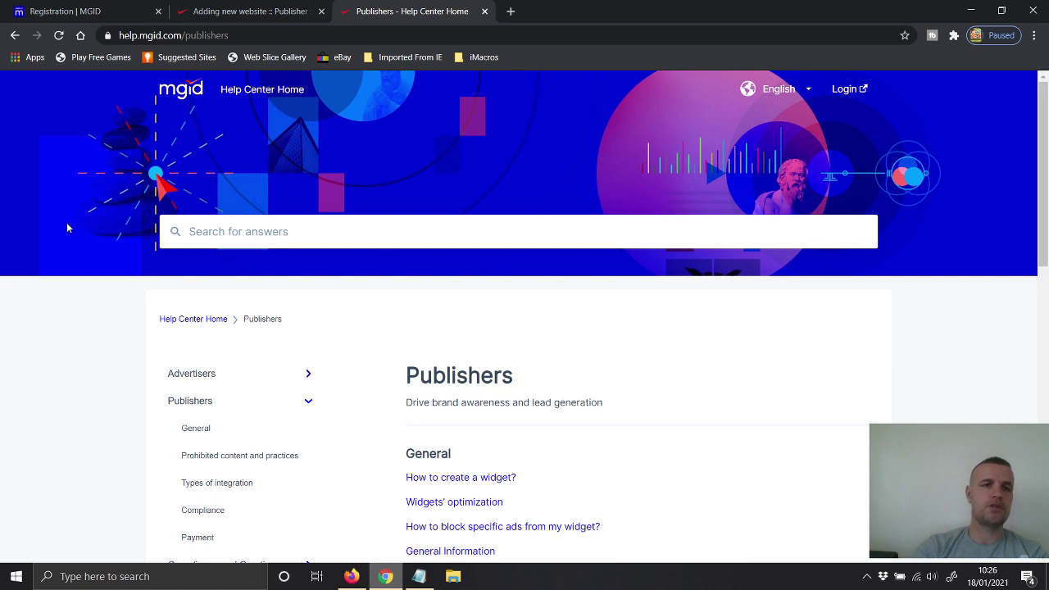